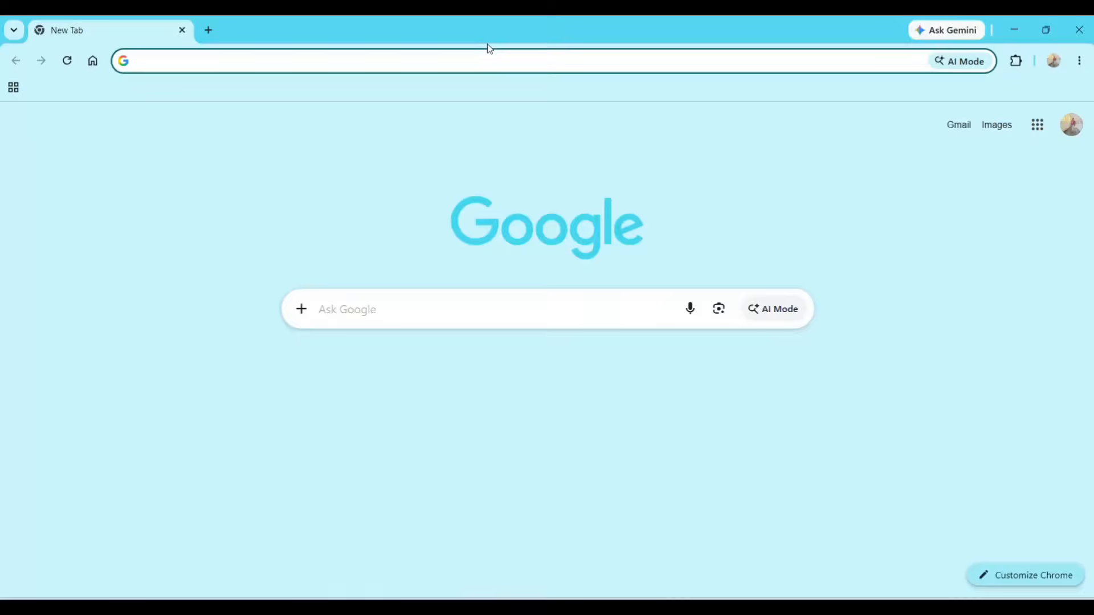
Search the web for "eco club for mission life" and open the Eco Clubs For Mission LiFE website.
click(317, 61)
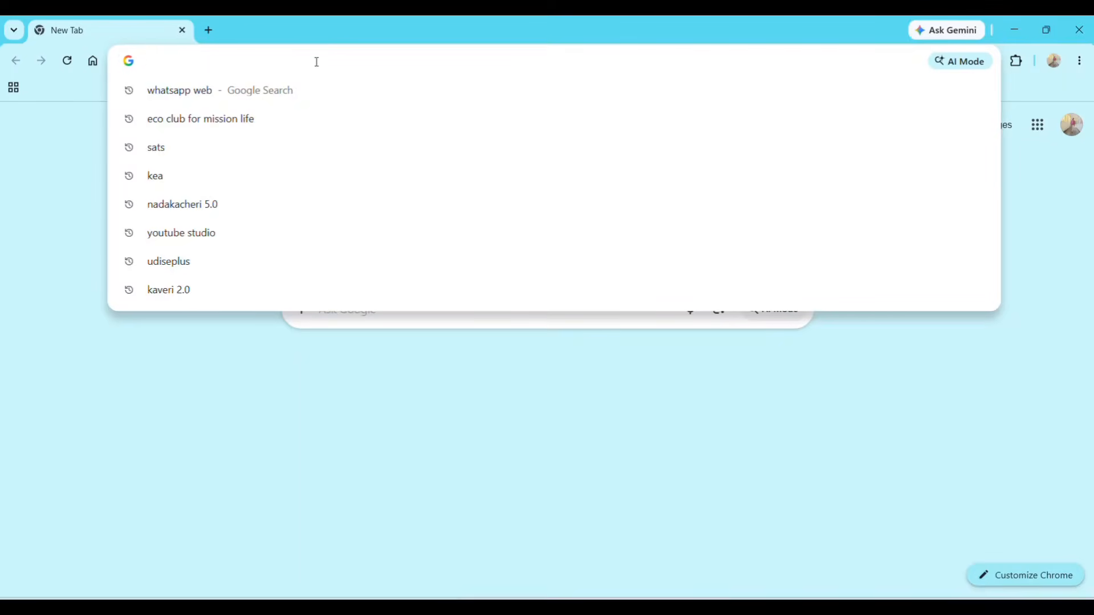
click(245, 129)
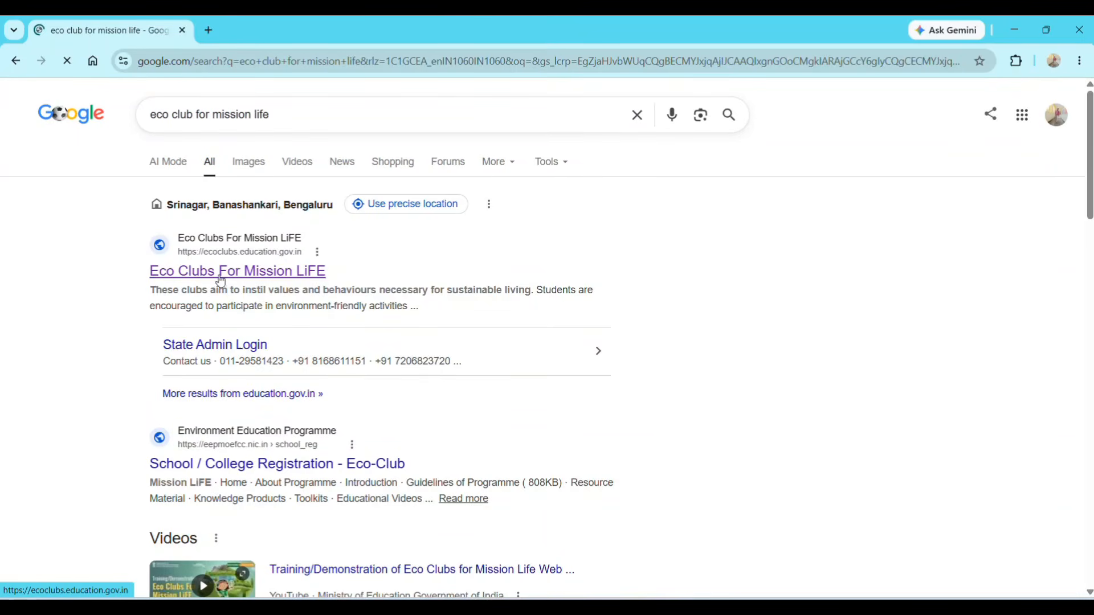
click(278, 272)
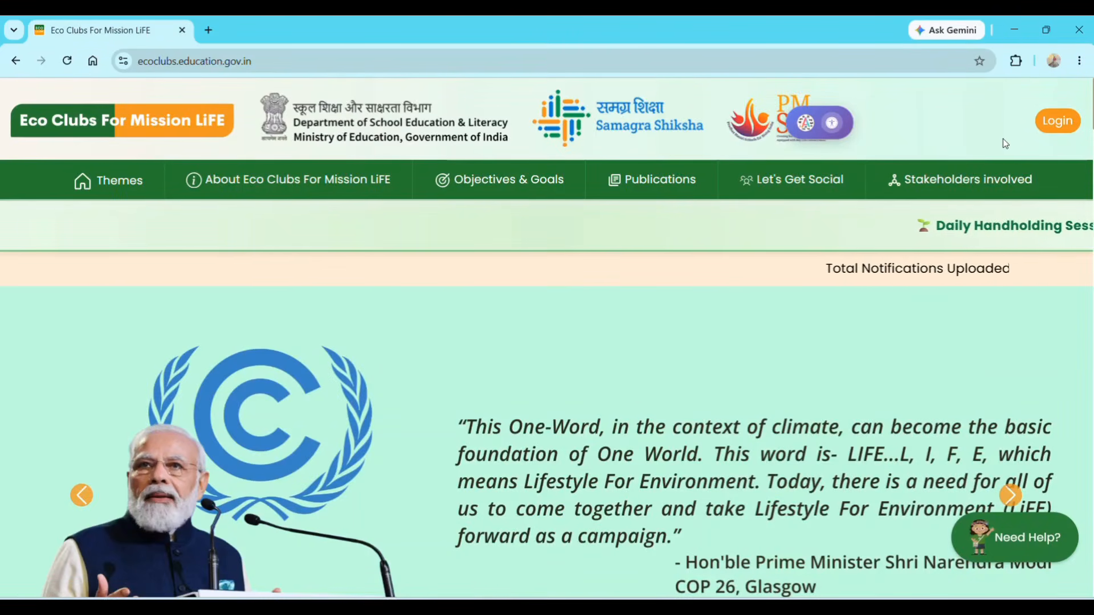
Log in to the school account with the school's UDISE code, account password and captcha text.
click(1041, 121)
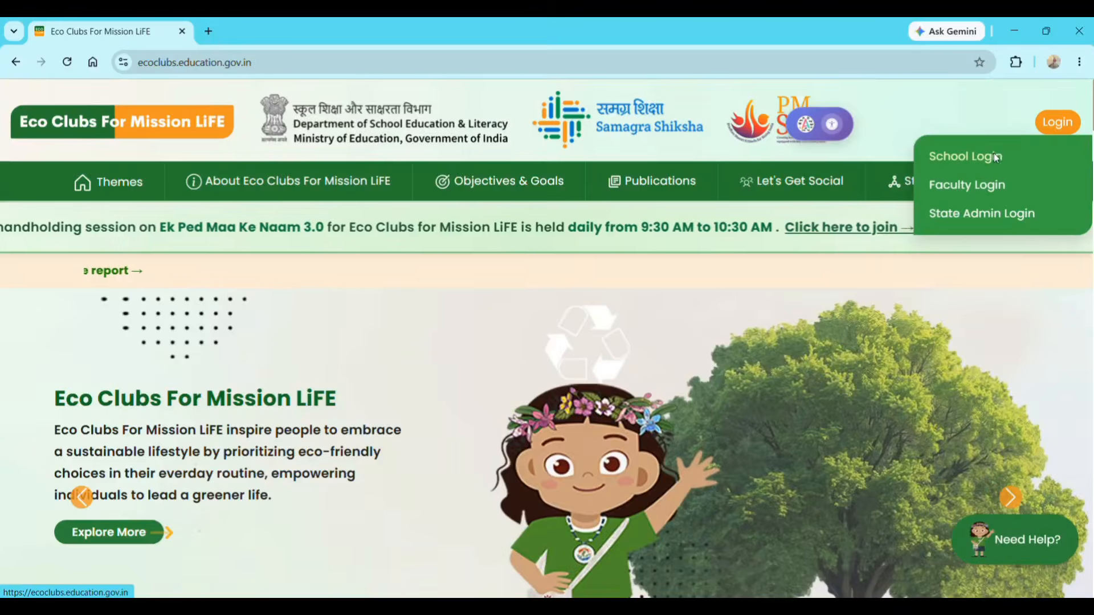
click(996, 158)
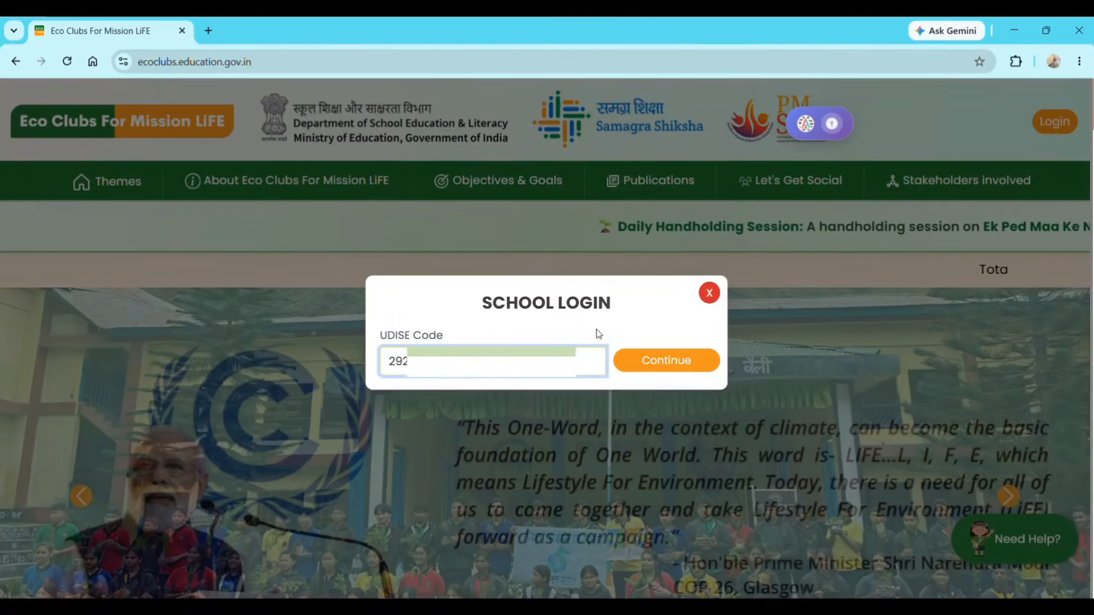
click(664, 364)
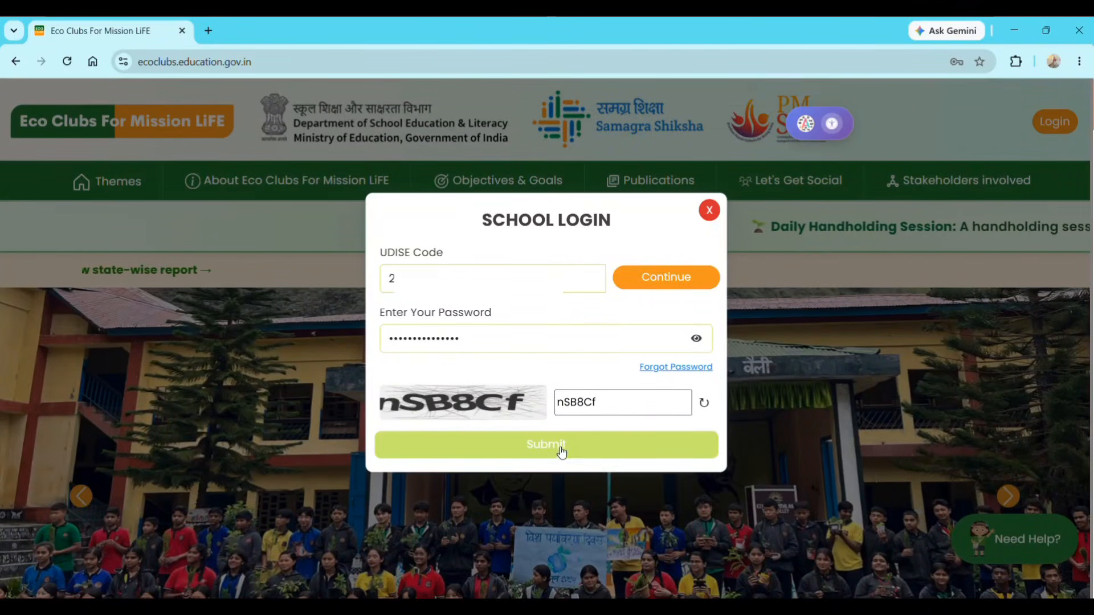
click(548, 453)
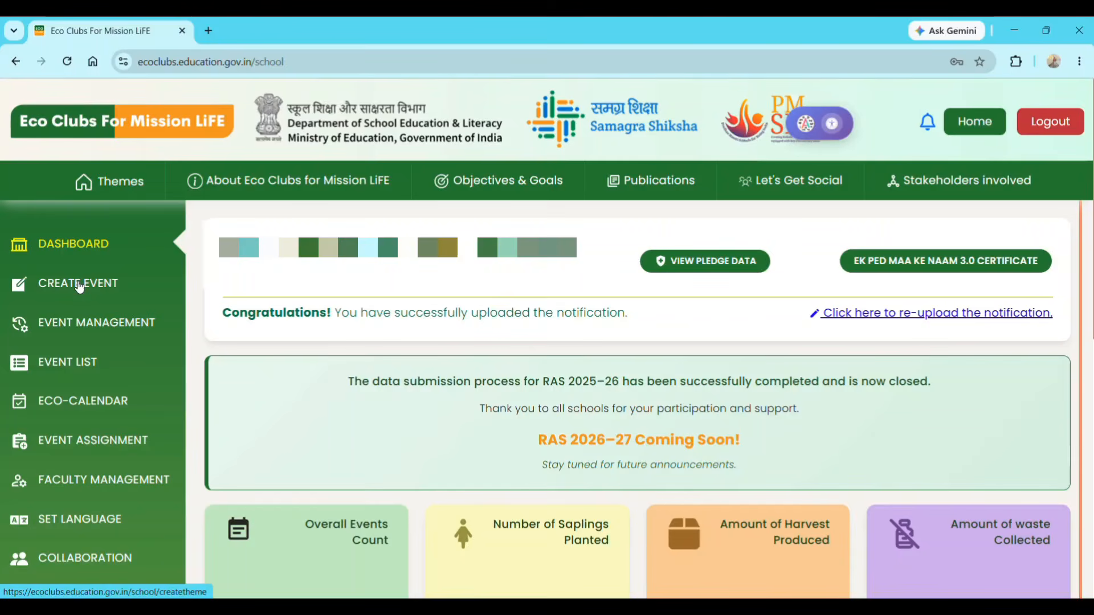
Start creating a new event and name it "ek ped maa ke naam".
click(174, 256)
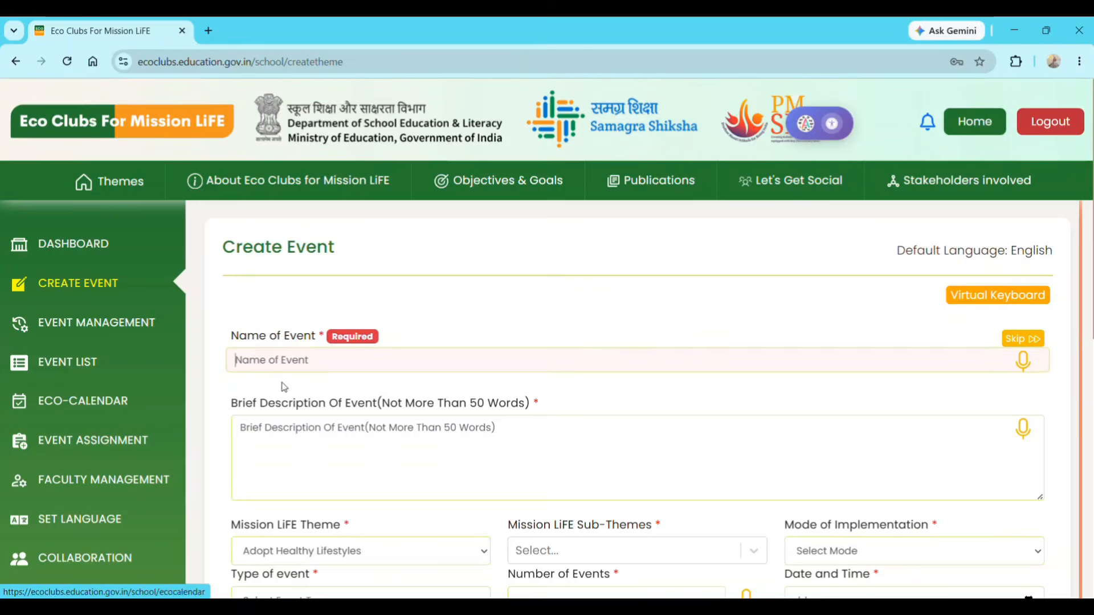
click(285, 364)
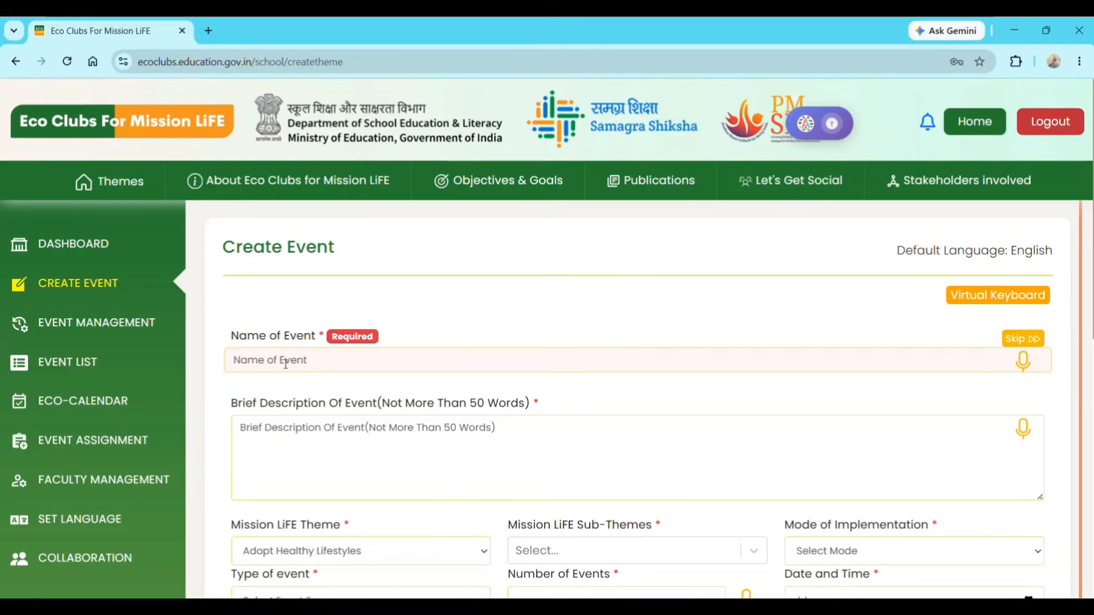
text(ek ped maa ke naam)
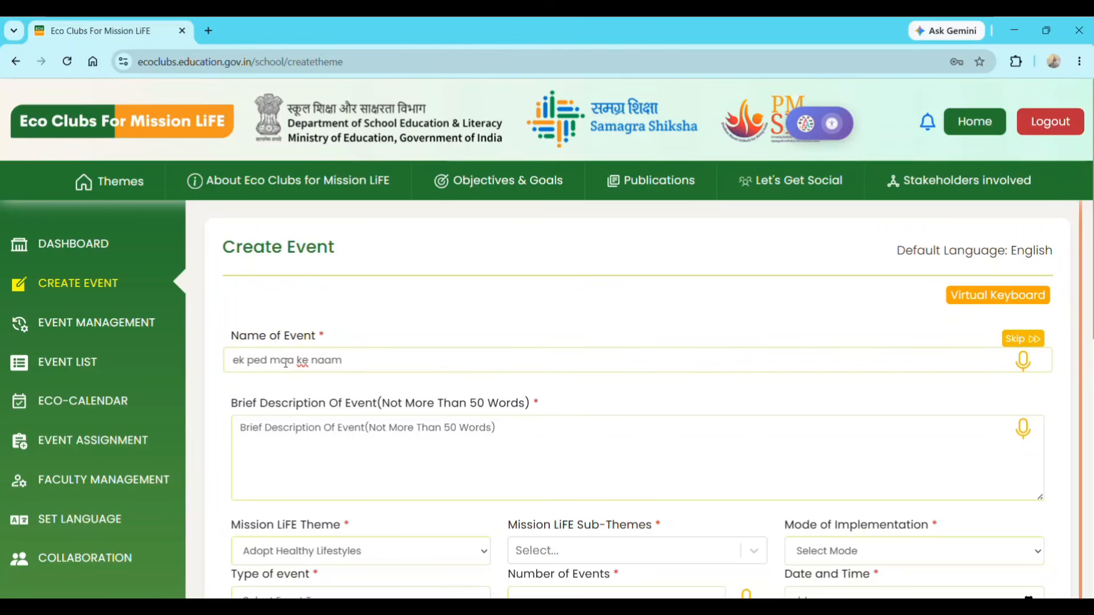
Enter "planting saplings in the name of mother" as the brief description of the event.
click(286, 431)
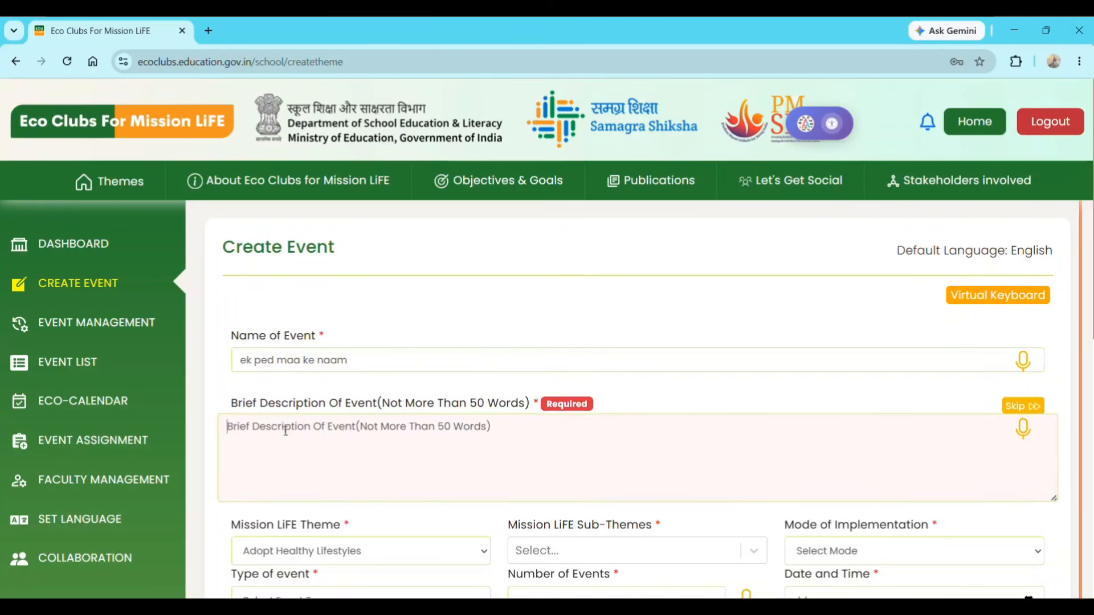
text(plantin)
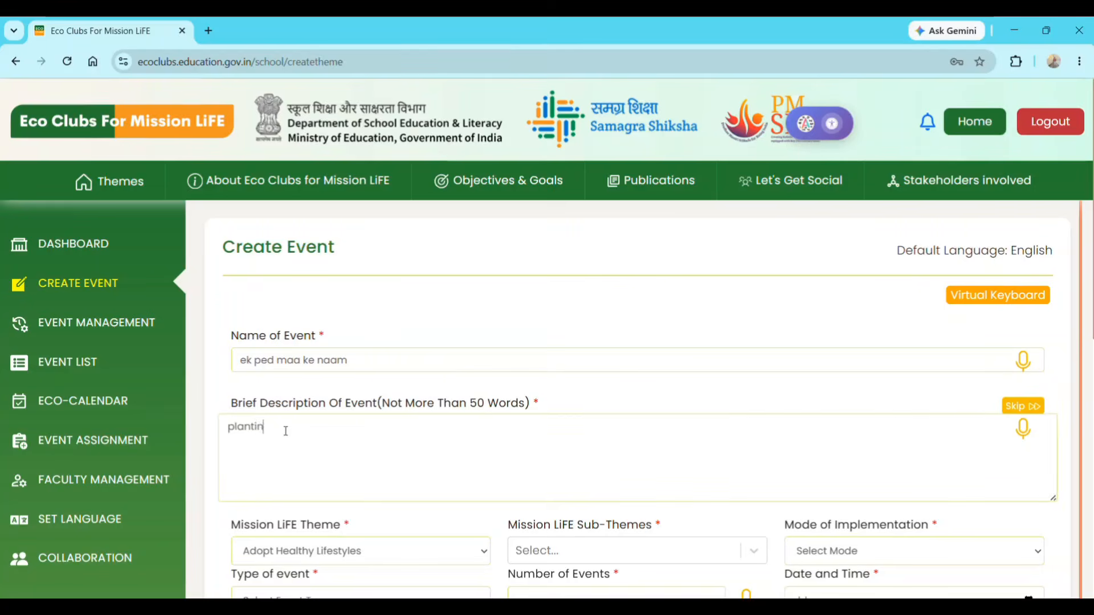
text(g sap)
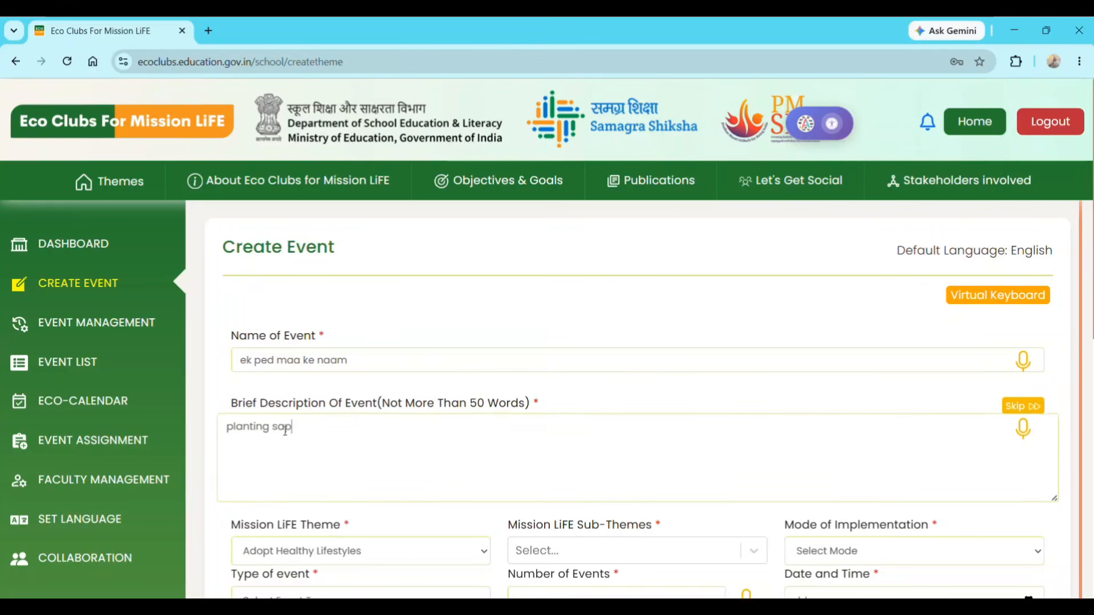
text(lings i)
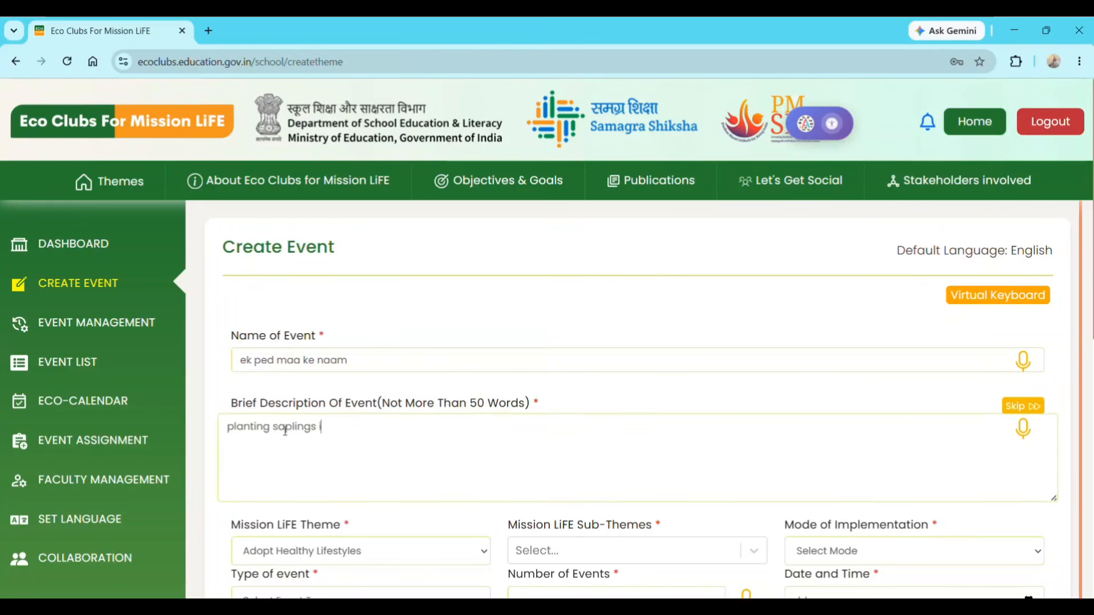
text(n the na)
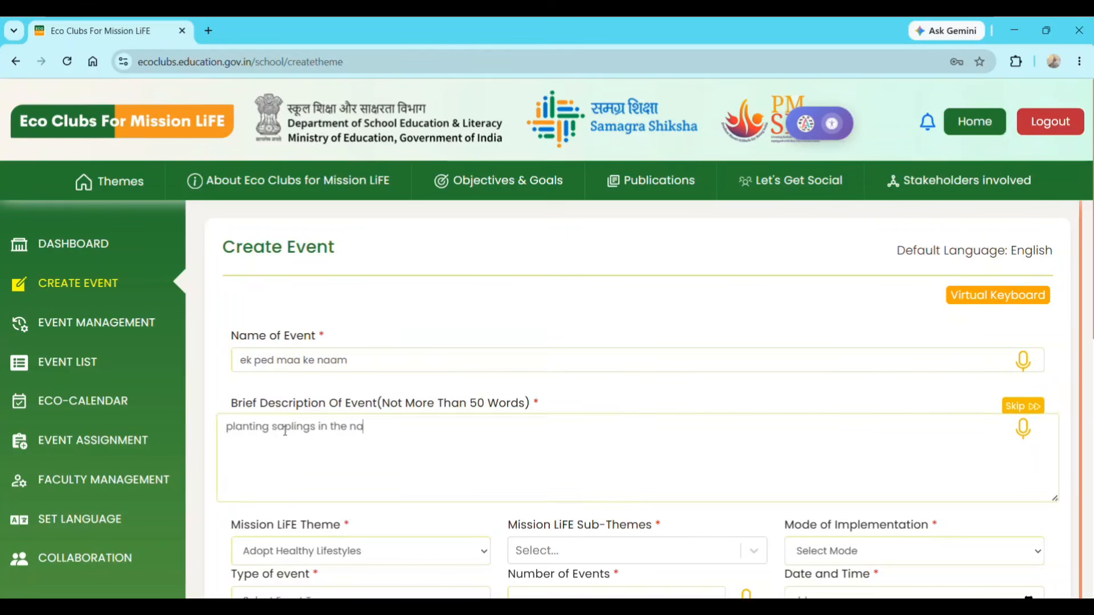
text(me of mot)
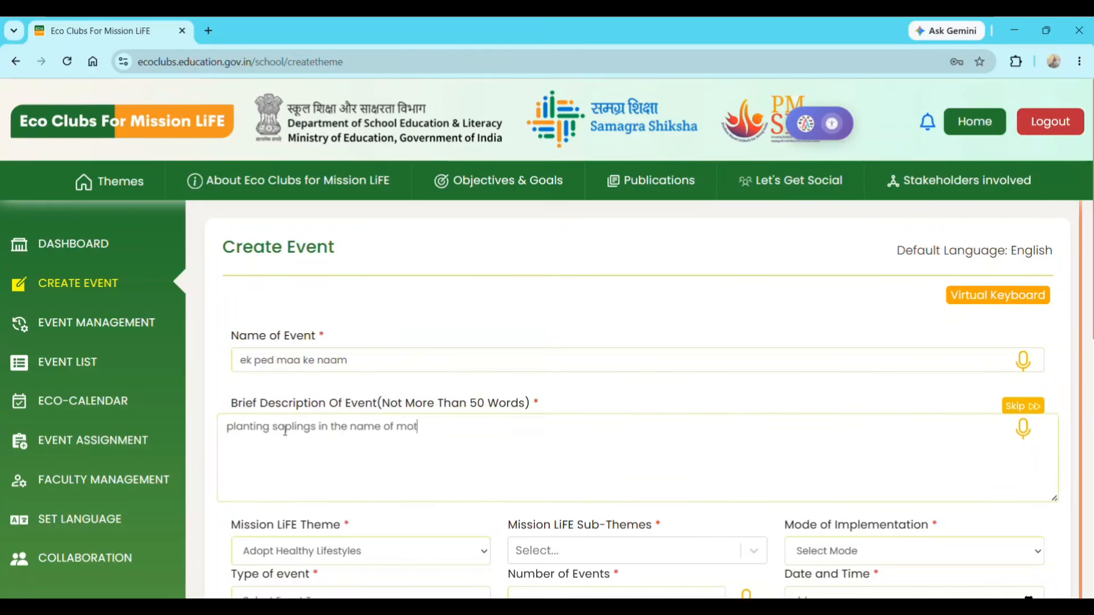
text(her)
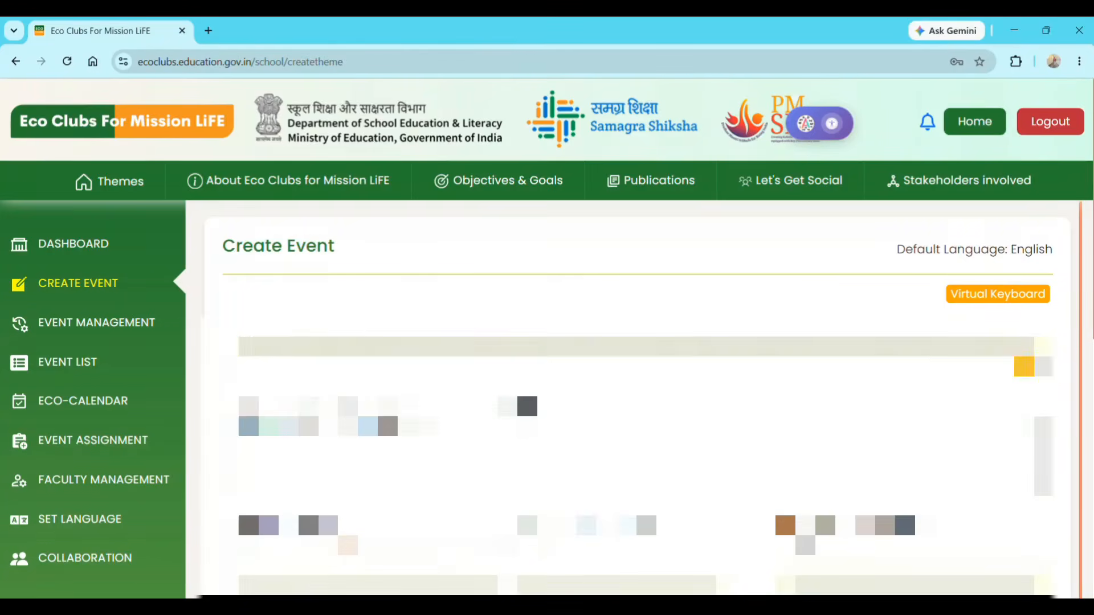
Choose Adopt Healthy Lifestyles as the event's Mission LiFE theme and Plantation Drive as its sub-theme.
scroll(269, 287, down, 5)
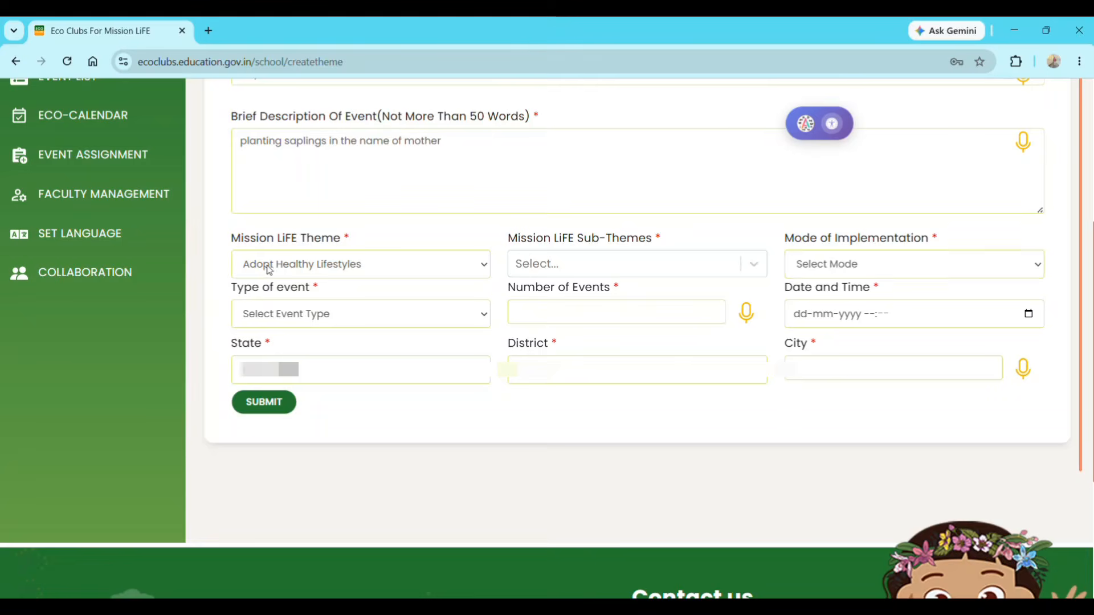
click(323, 276)
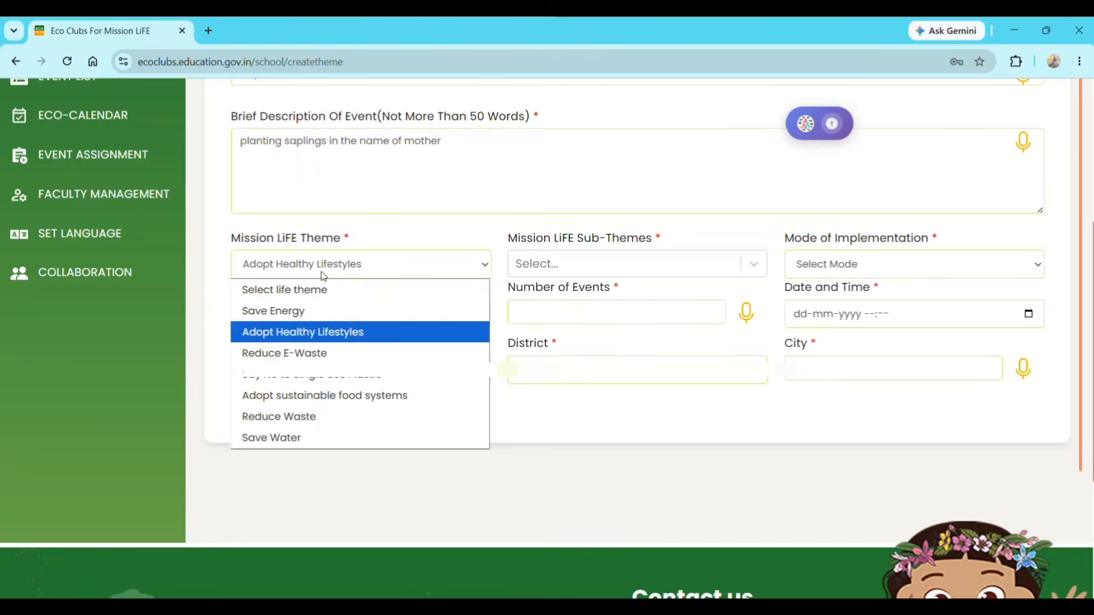
click(349, 335)
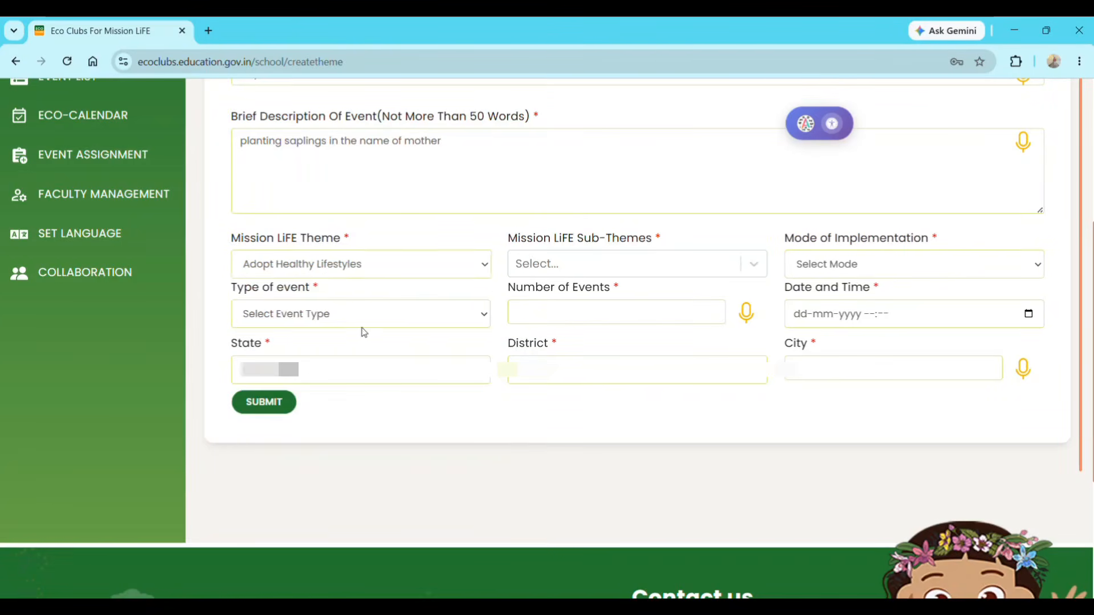
click(531, 271)
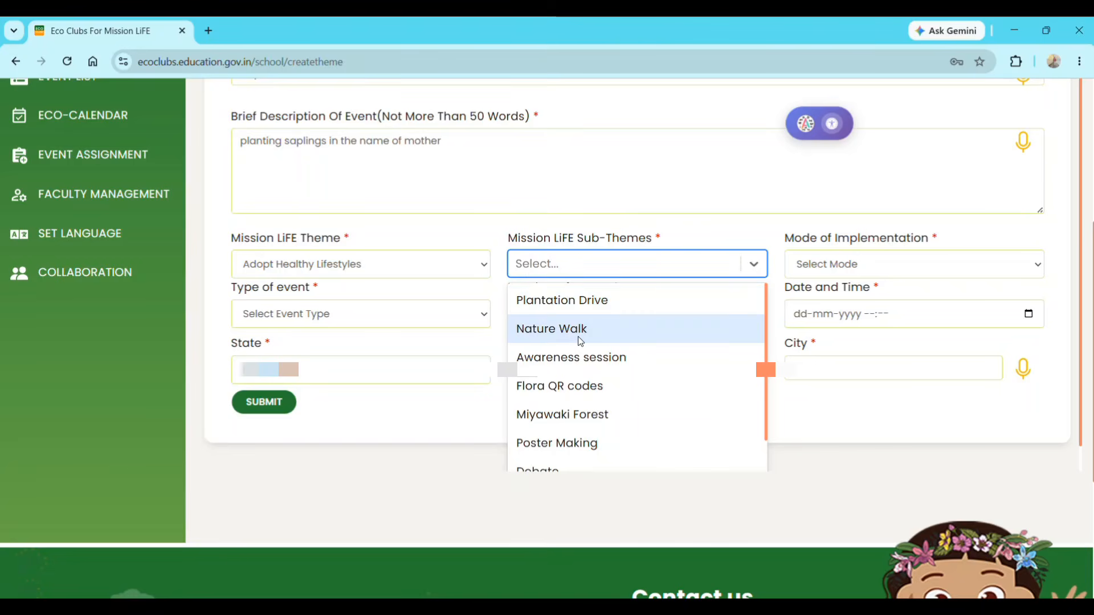
click(580, 306)
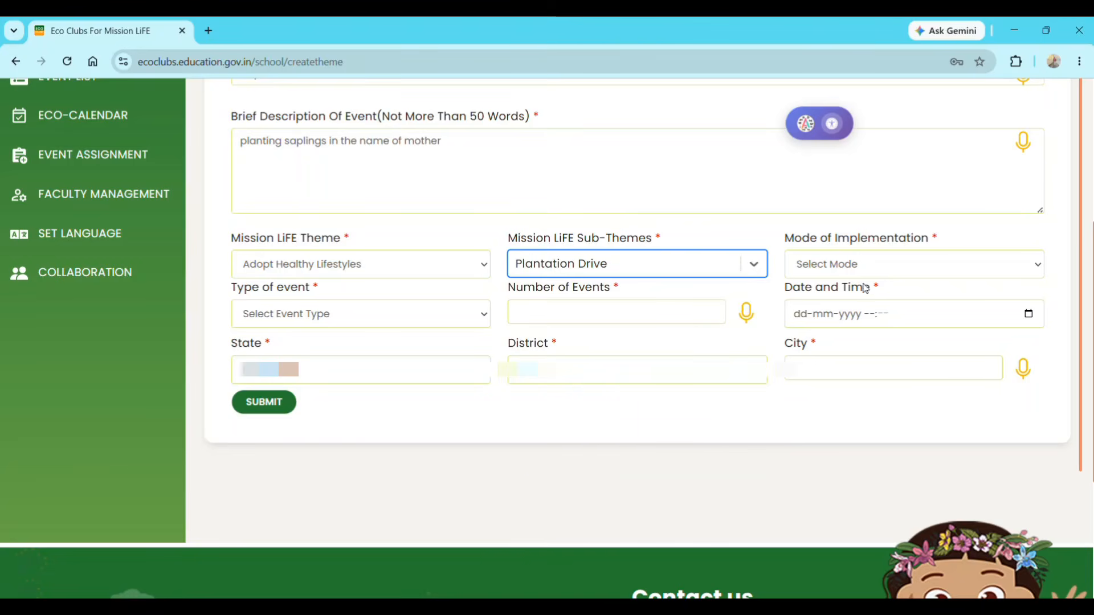
Set the event's mode of implementation to Physical and its type to Action.
click(843, 269)
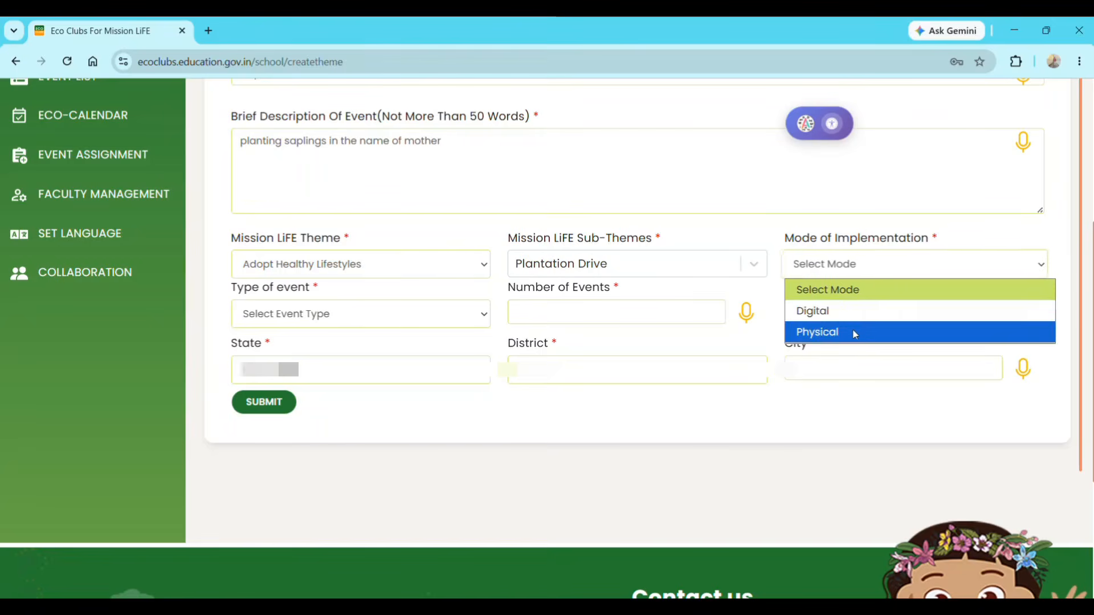
click(855, 332)
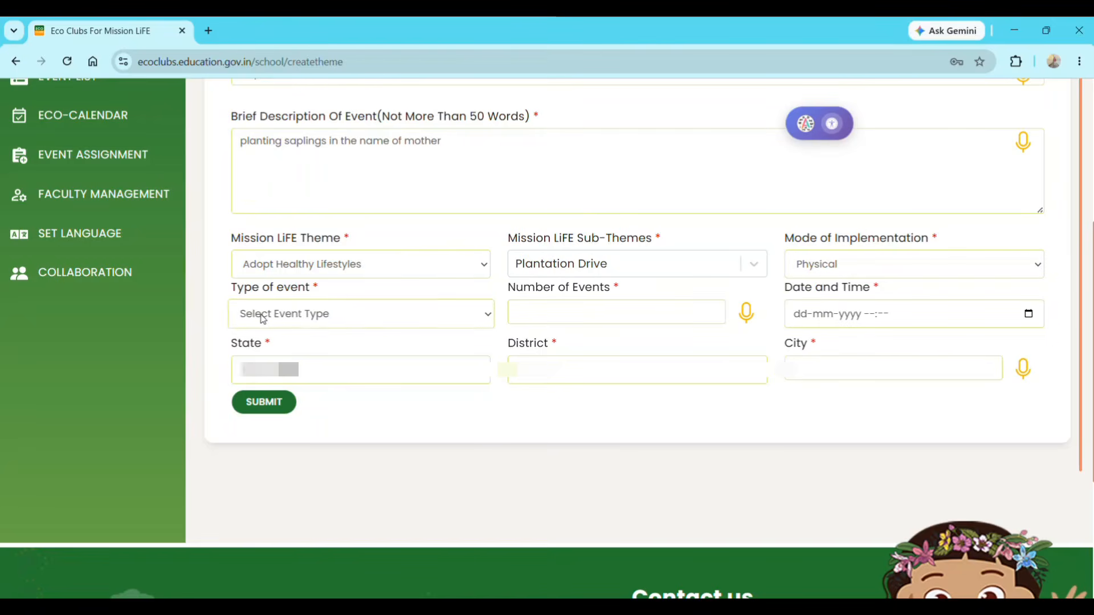
click(262, 317)
click(285, 359)
Set the number of events to 1 and the event's date to 05-06-2026, keeping the suggested time.
click(712, 308)
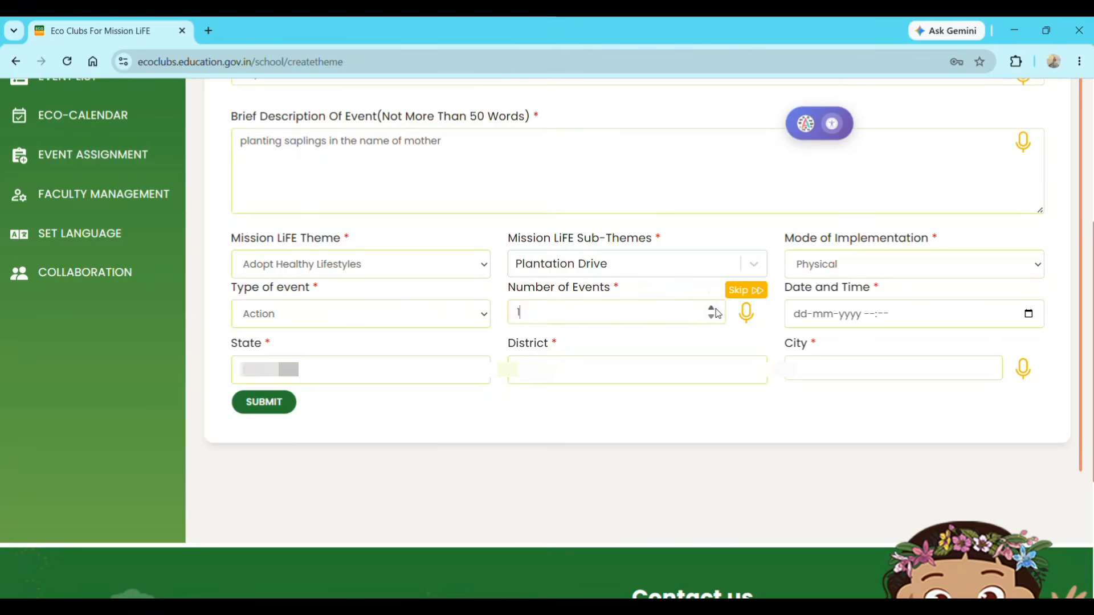
click(873, 322)
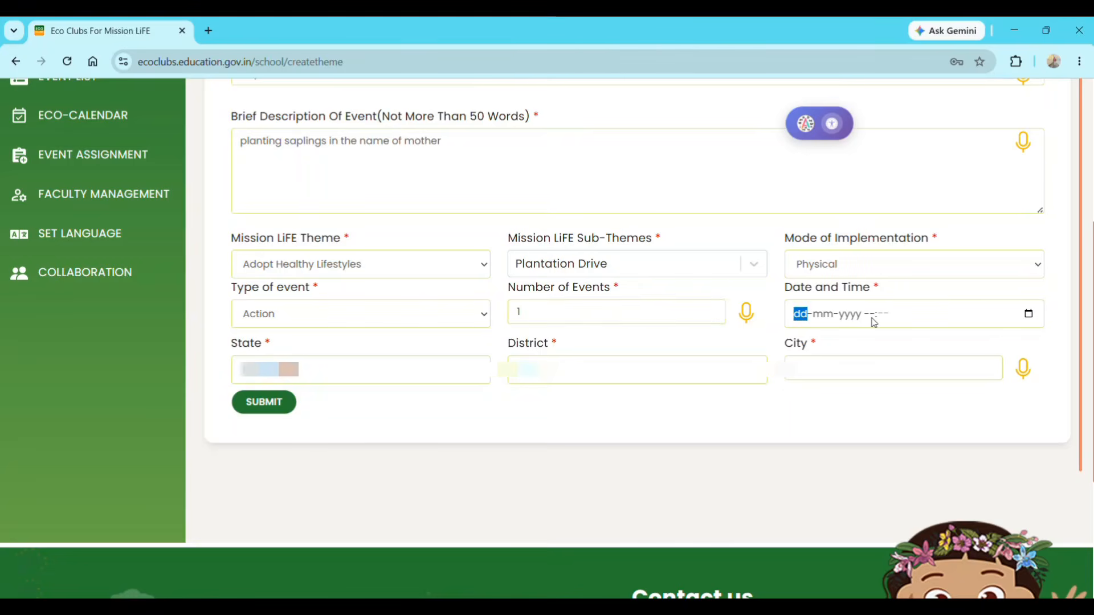
click(1034, 321)
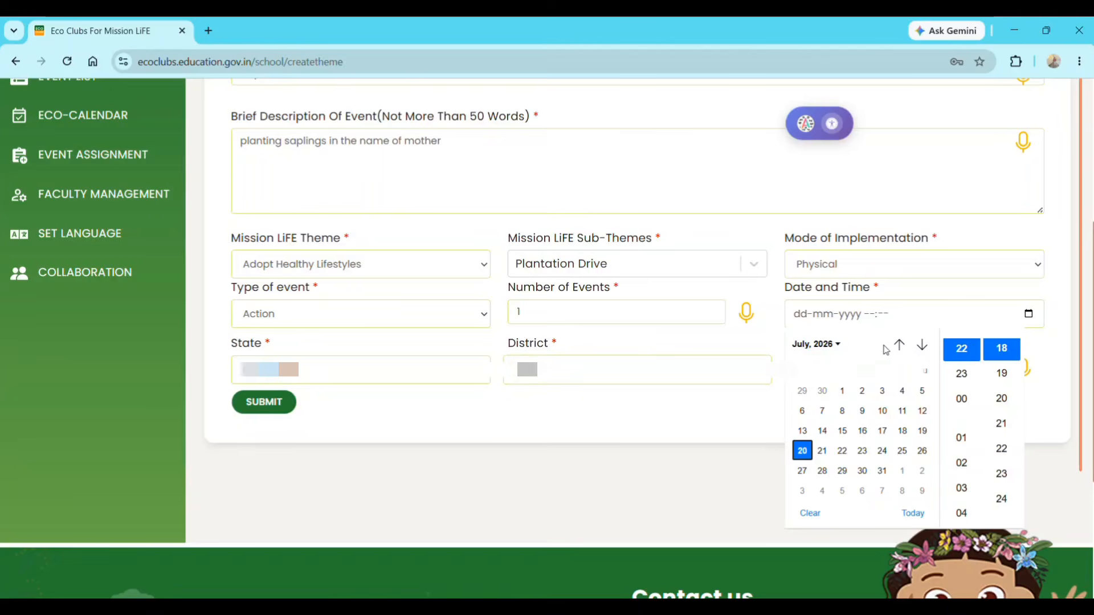
click(898, 345)
click(882, 391)
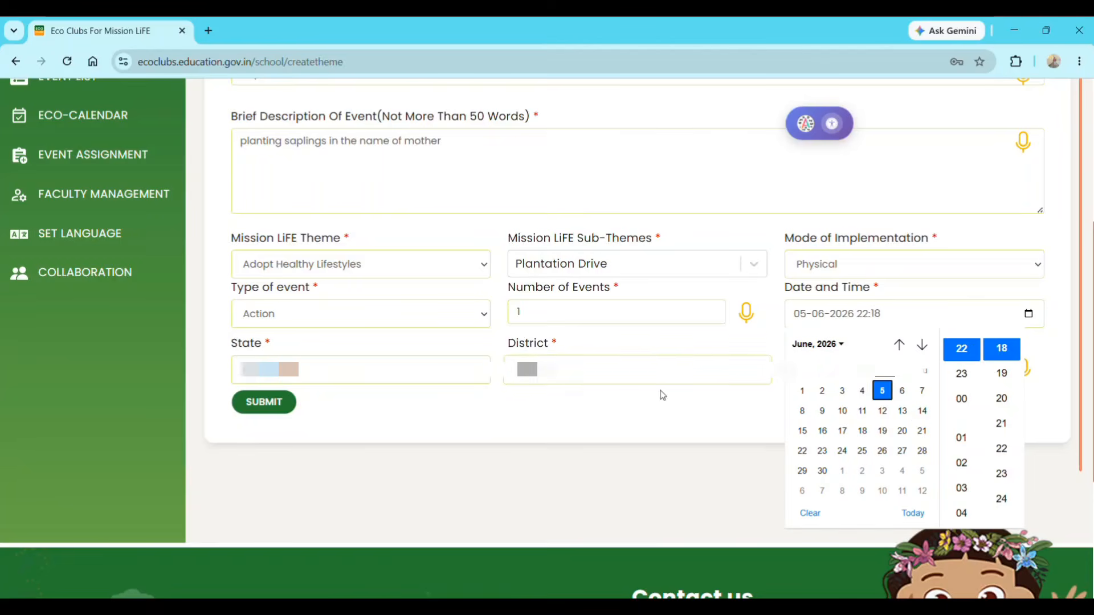
click(570, 404)
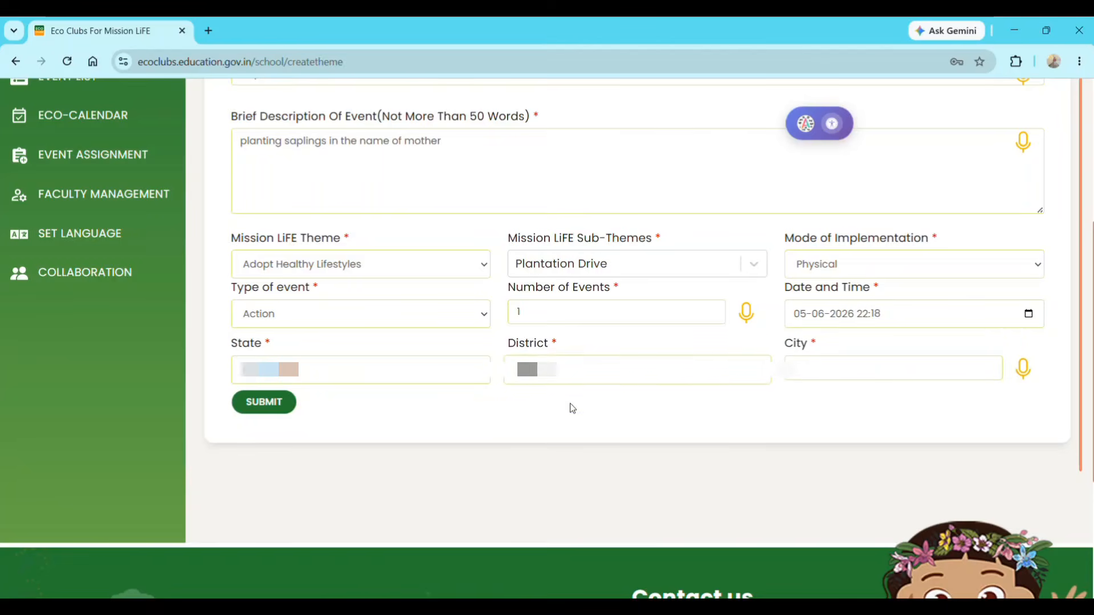
Fill in the event's city and submit the new event.
click(831, 379)
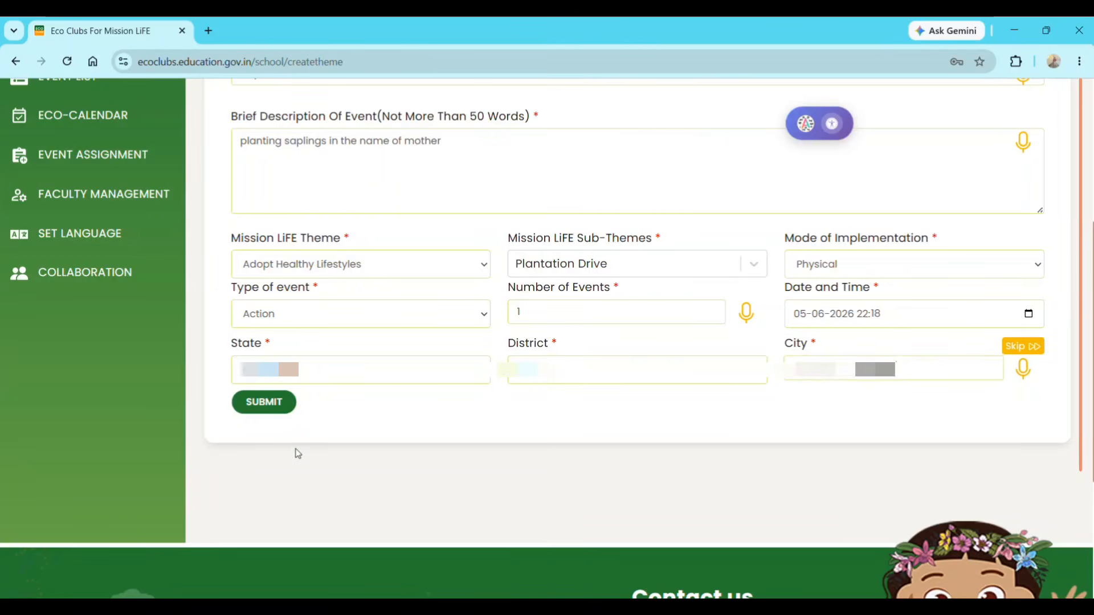
click(268, 407)
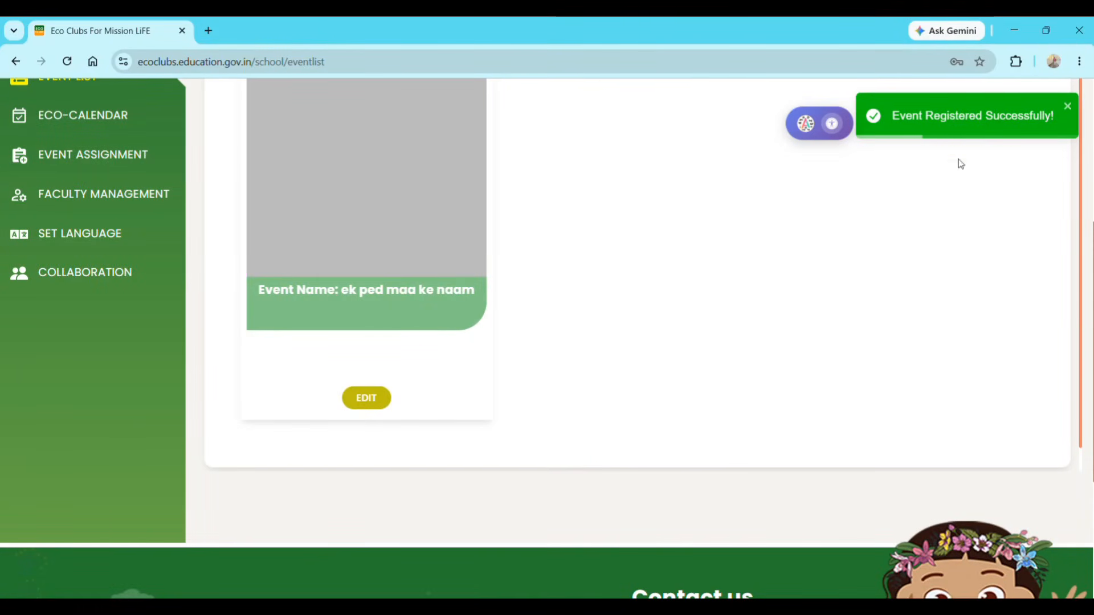
Load the "ek ped maa ke naam" event of the Adopt Healthy Lifestyles theme in Event Management.
scroll(863, 257, up, 3)
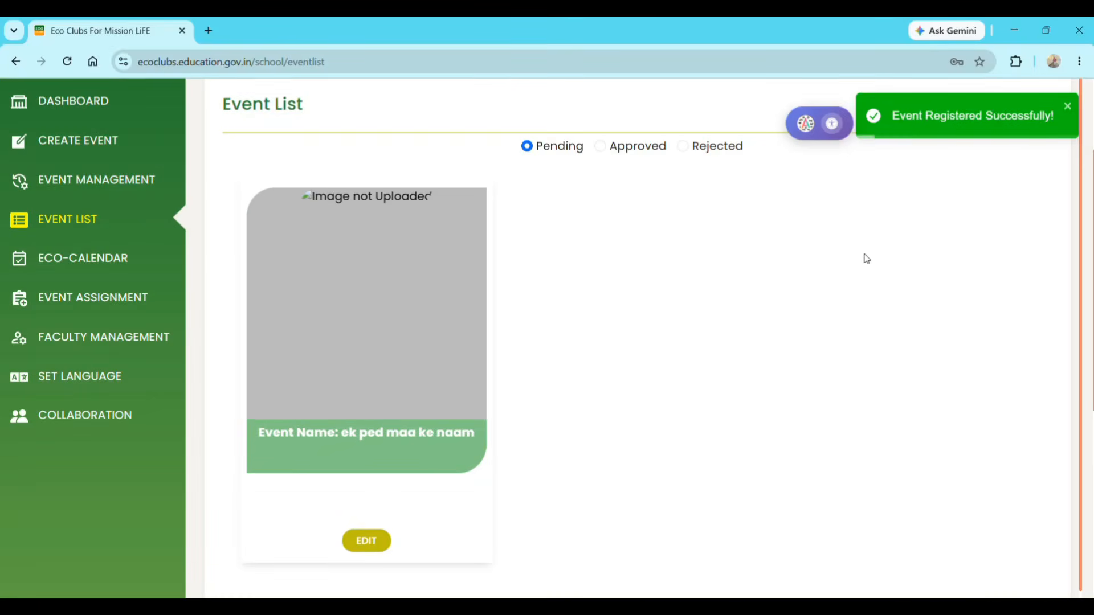
scroll(864, 257, up, 3)
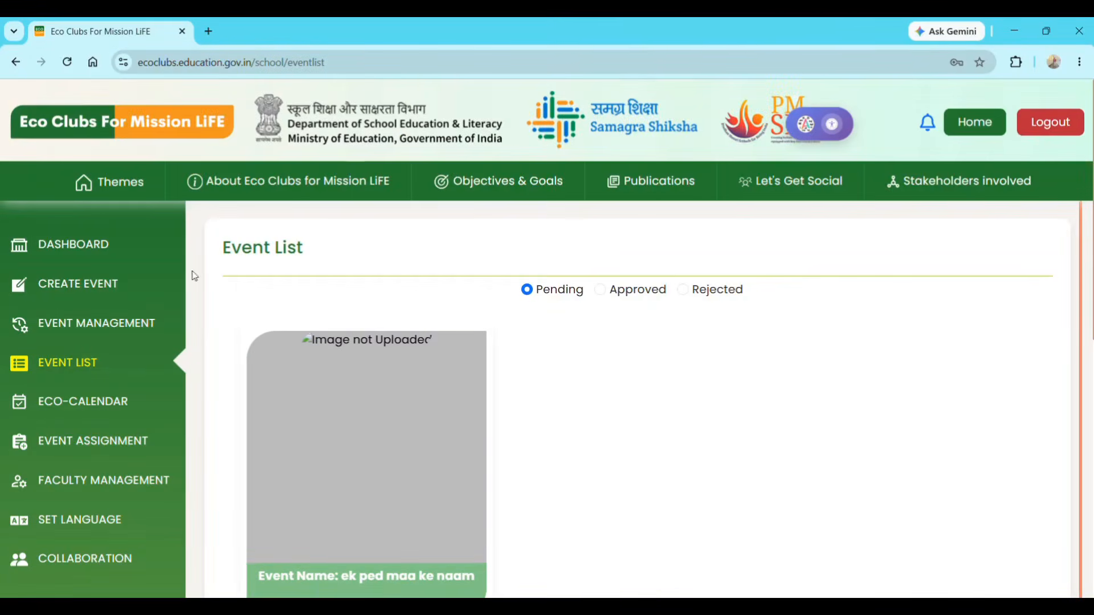
click(79, 330)
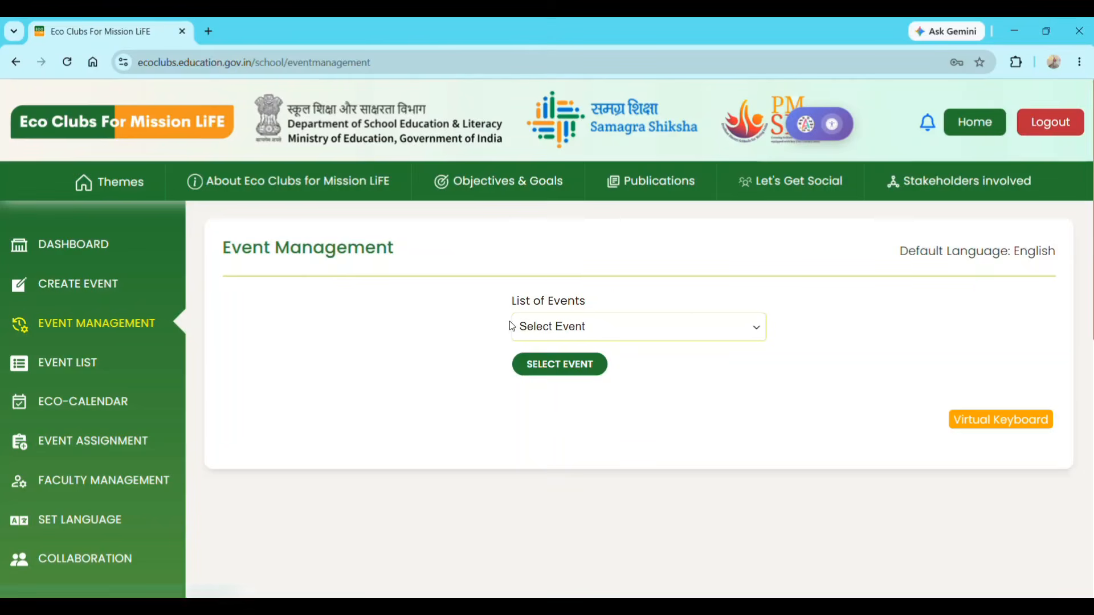
click(554, 336)
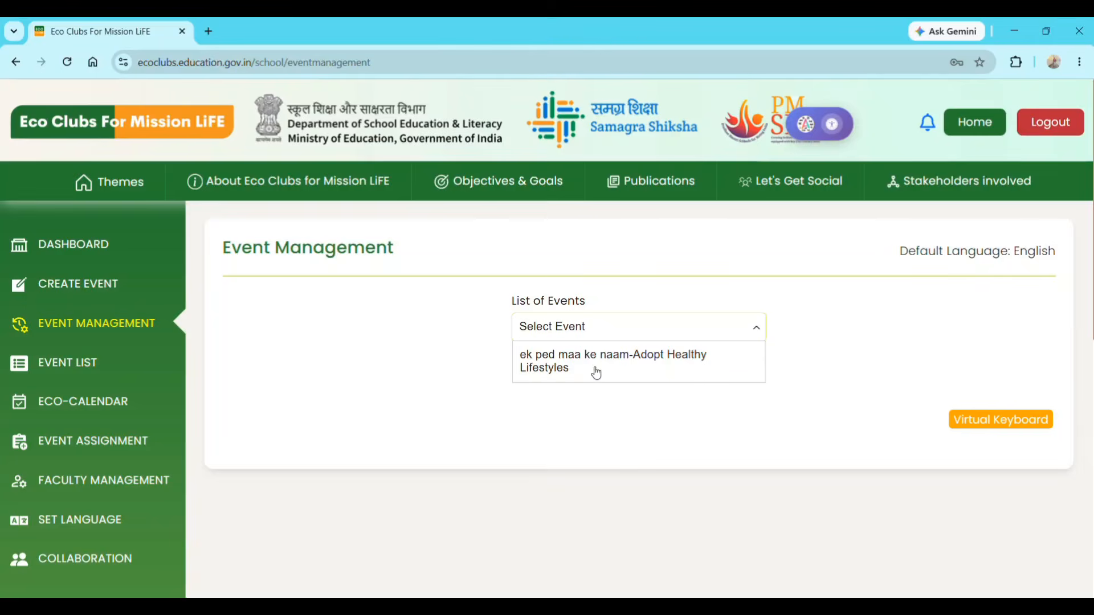
click(576, 367)
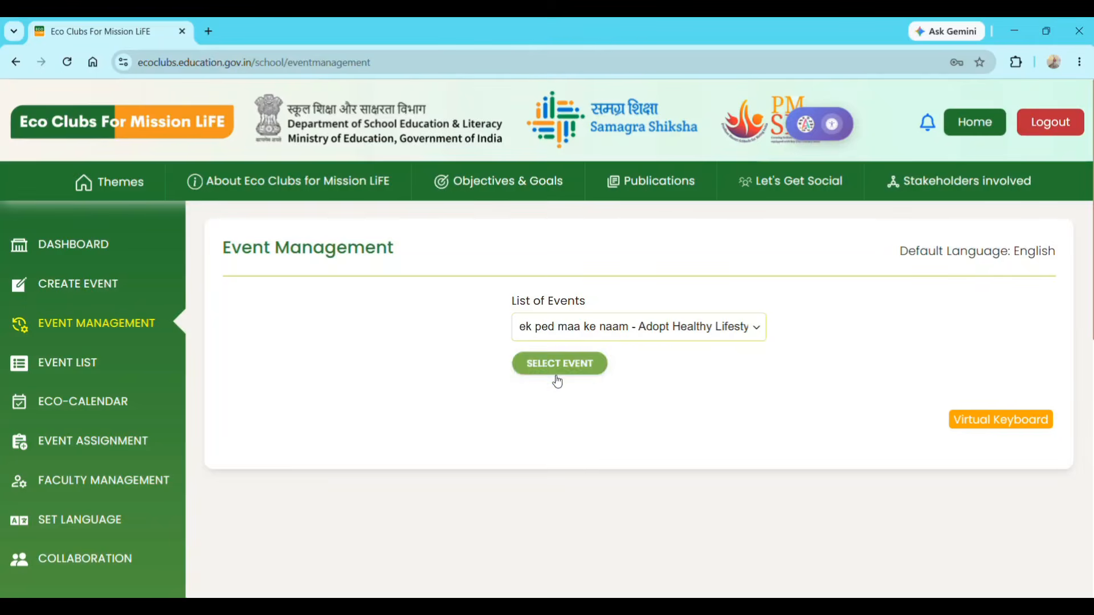
click(562, 372)
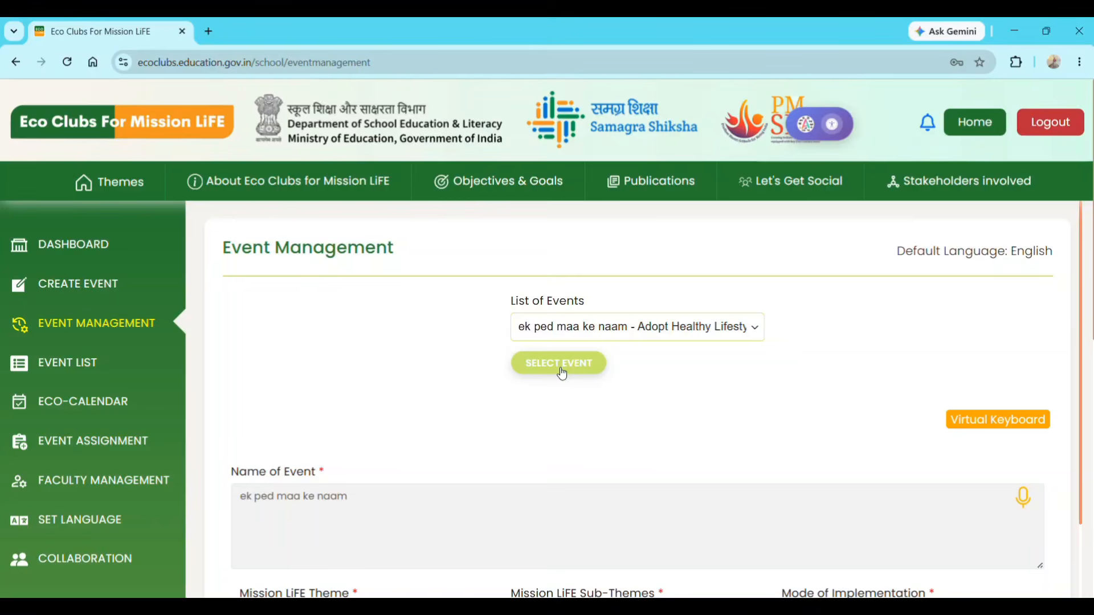
Set the event's technological intervention answer to No and the answer on all participants having taken the pledge to Yes.
scroll(566, 403, down, 5)
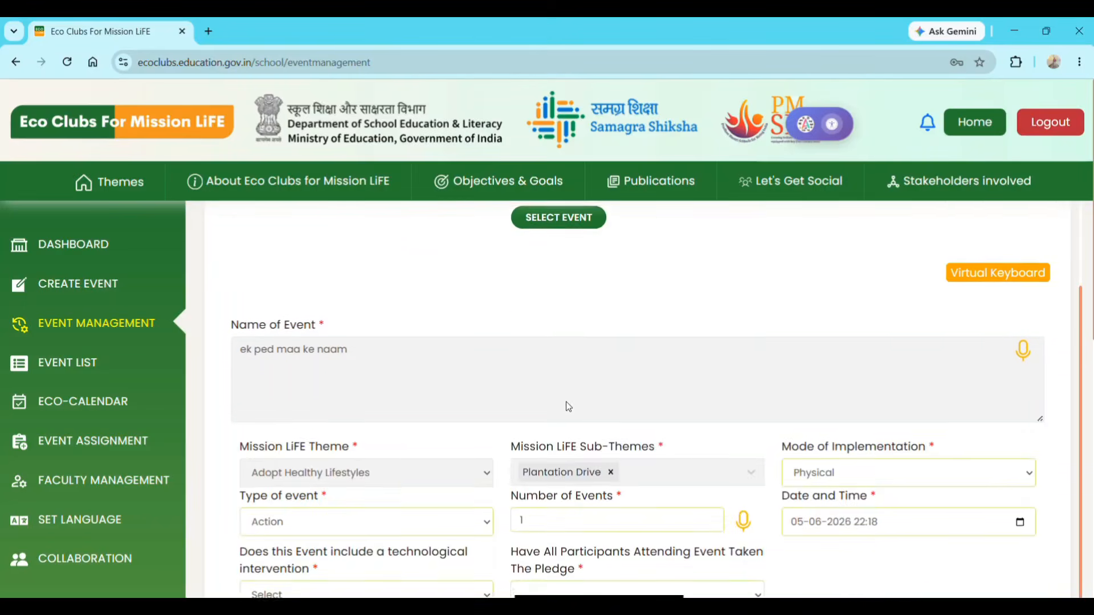
scroll(399, 322, up, 2)
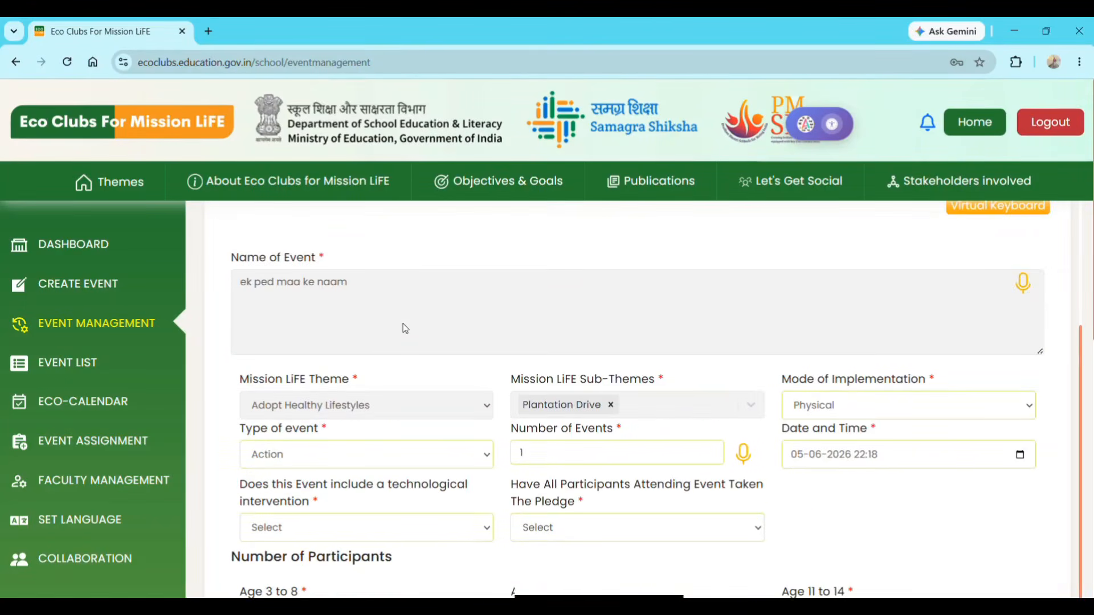
scroll(403, 325, down, 3)
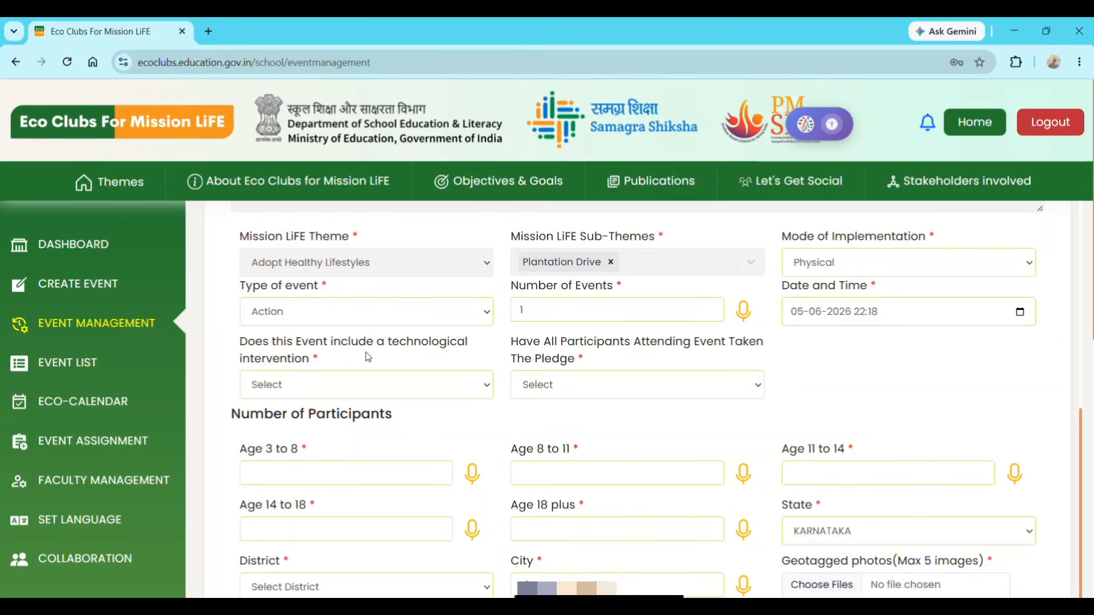
click(381, 384)
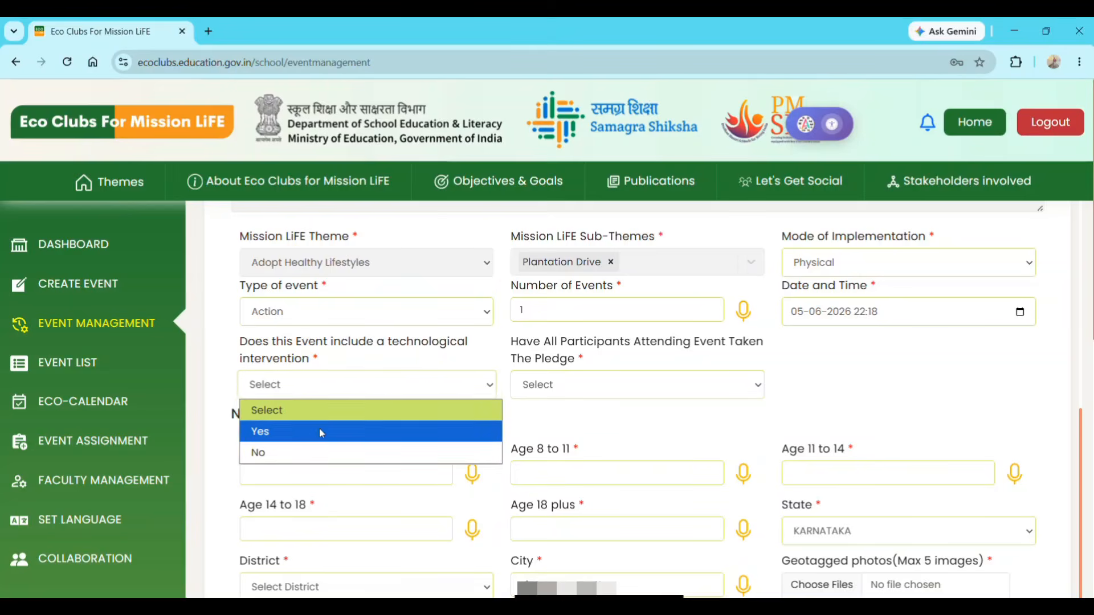
click(317, 453)
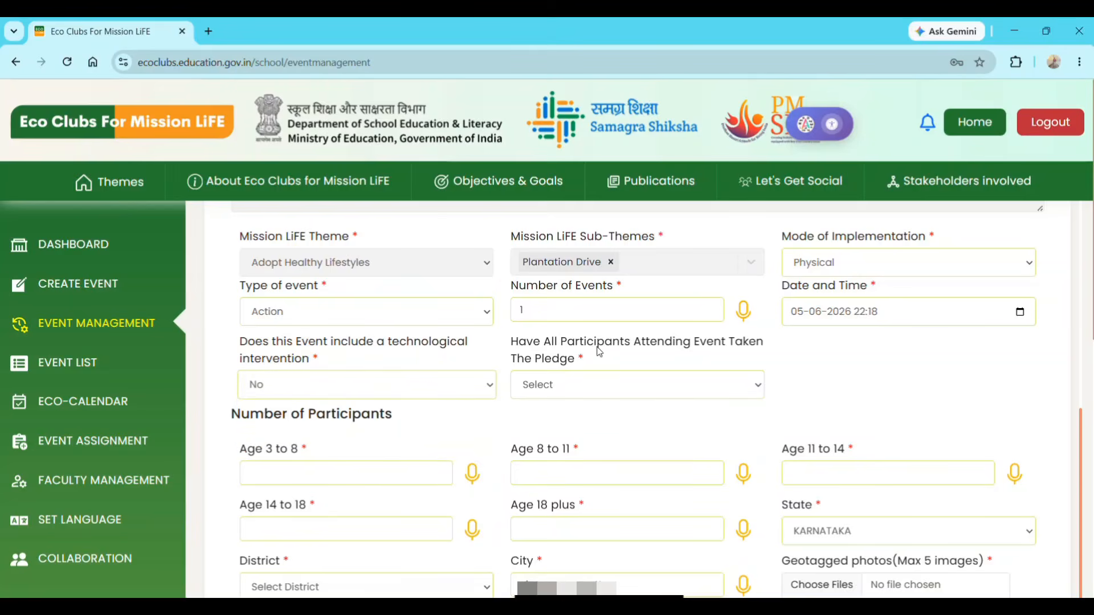
click(589, 386)
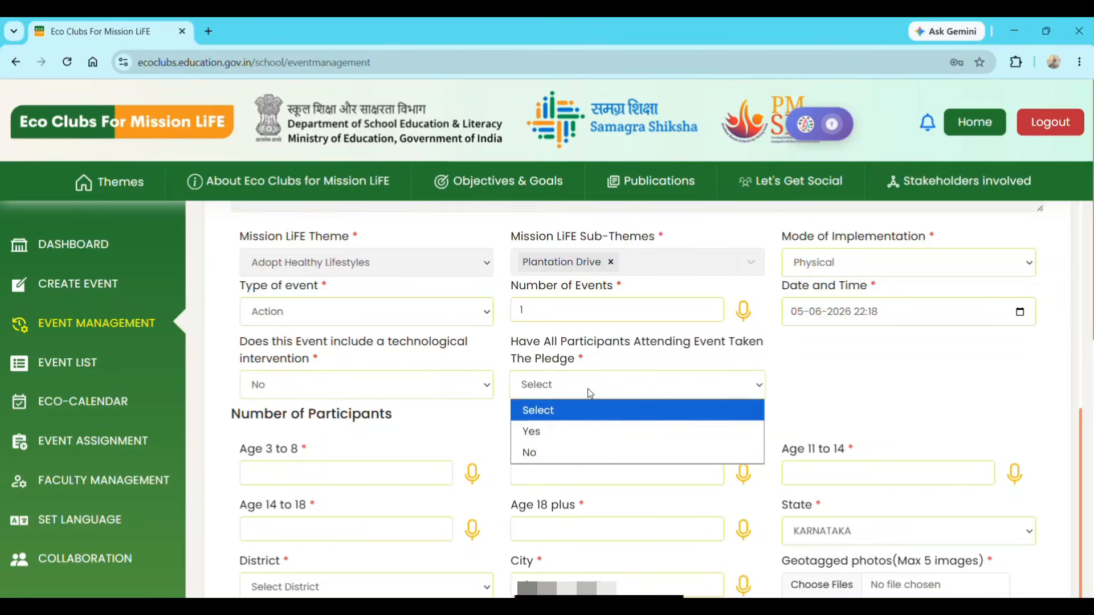
click(590, 433)
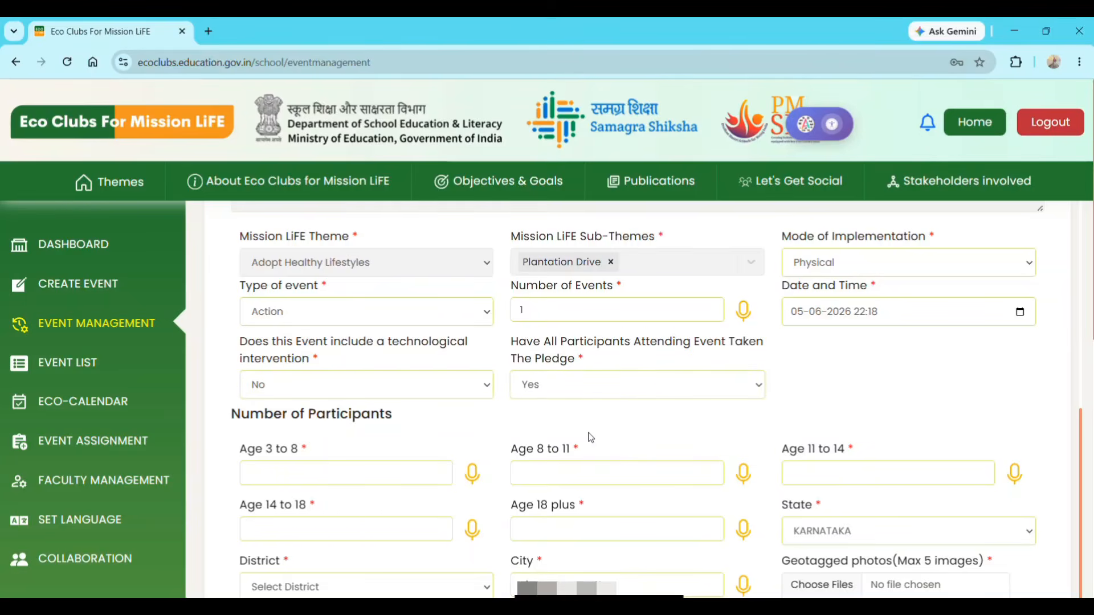
Set the number of trees planted to 98 and update the event.
scroll(404, 462, down, 1)
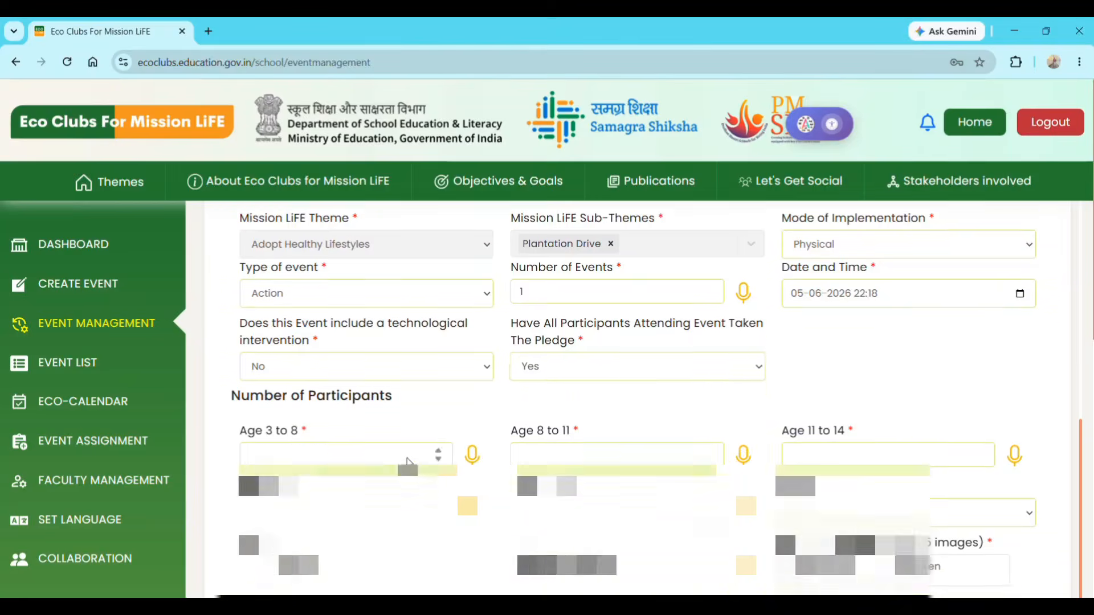
scroll(308, 440, down, 1)
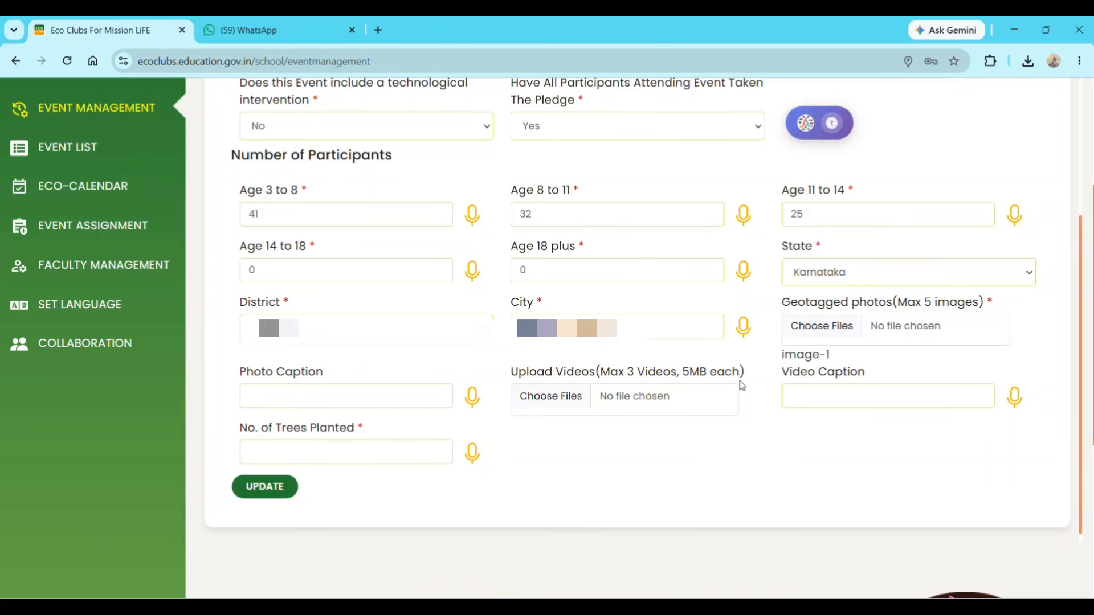
click(264, 486)
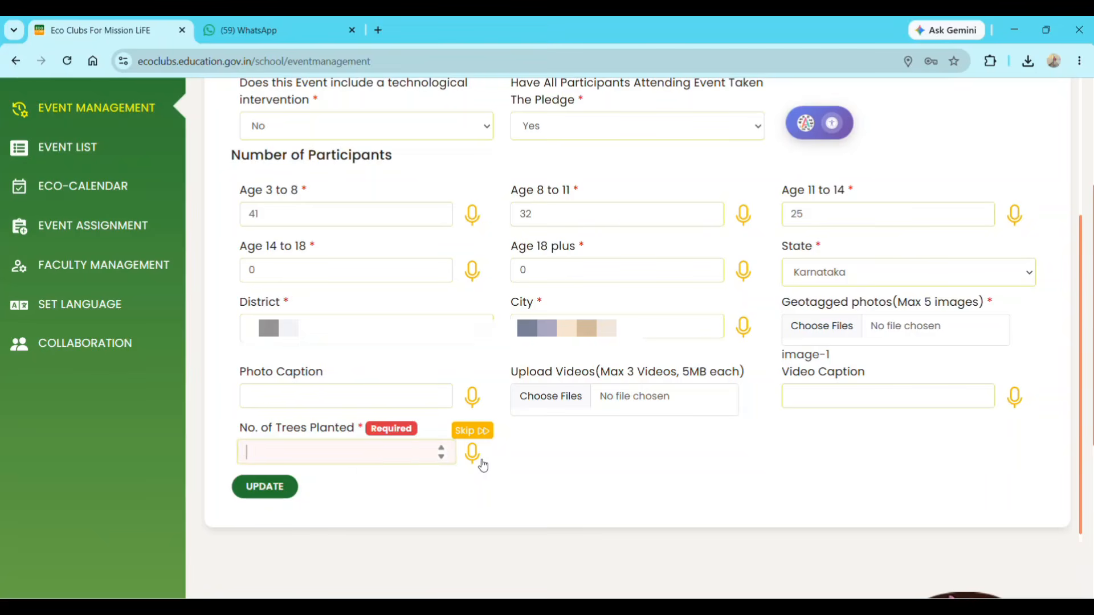
text(98)
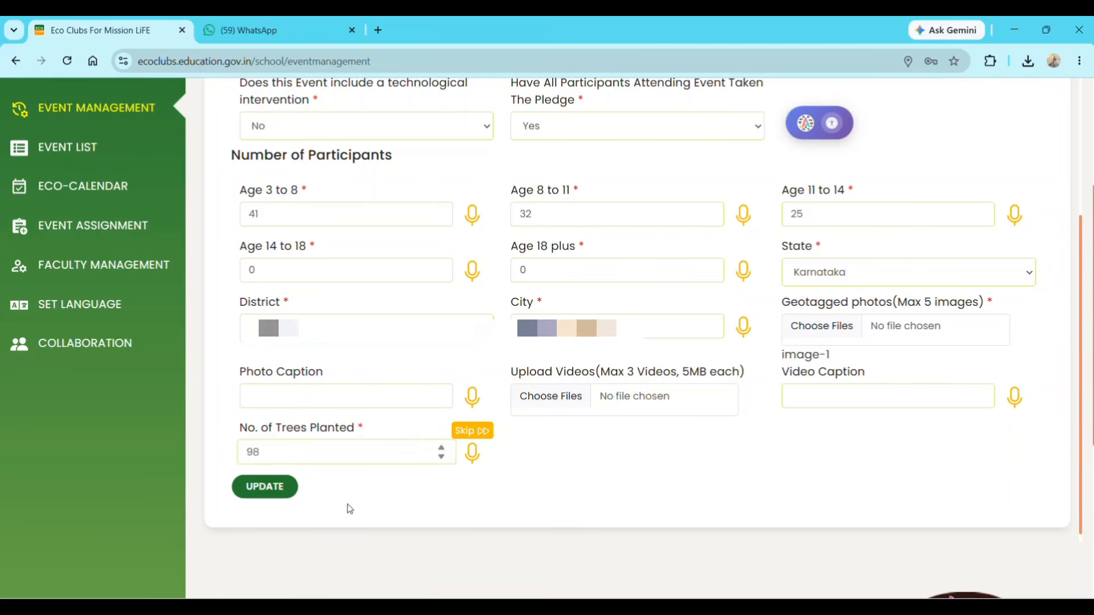
click(278, 490)
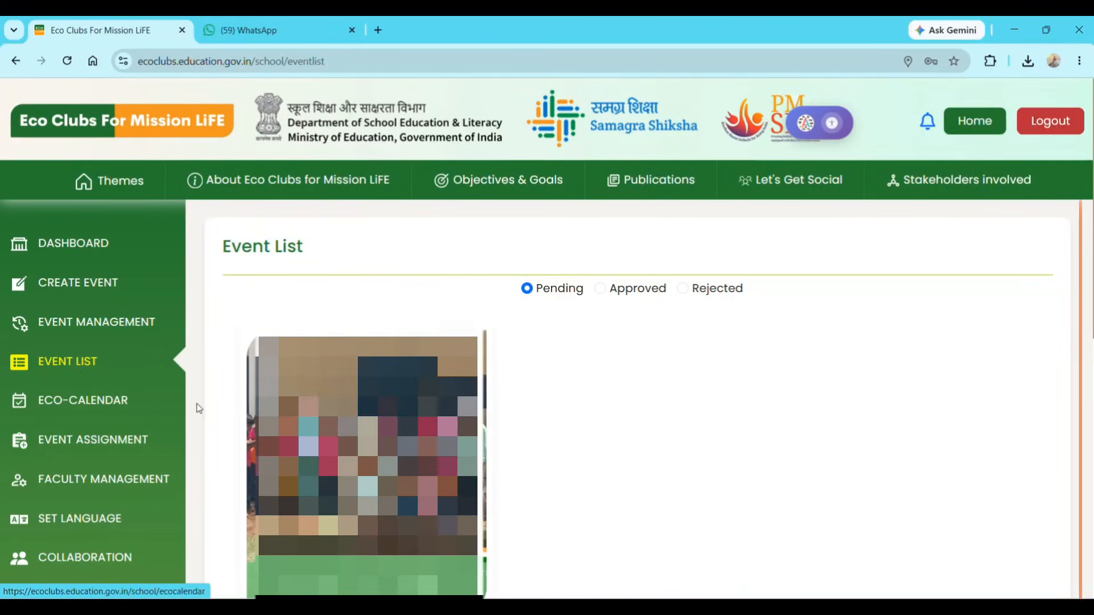
Approve the pending "ek ped maa ke naam" event in the event list.
scroll(197, 404, down, 3)
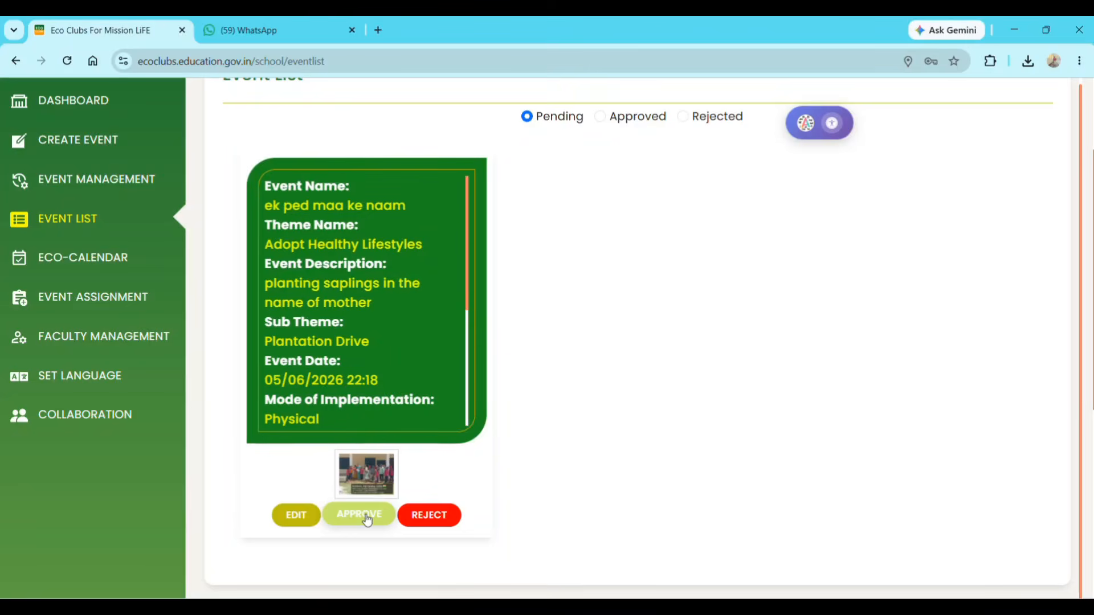
click(367, 515)
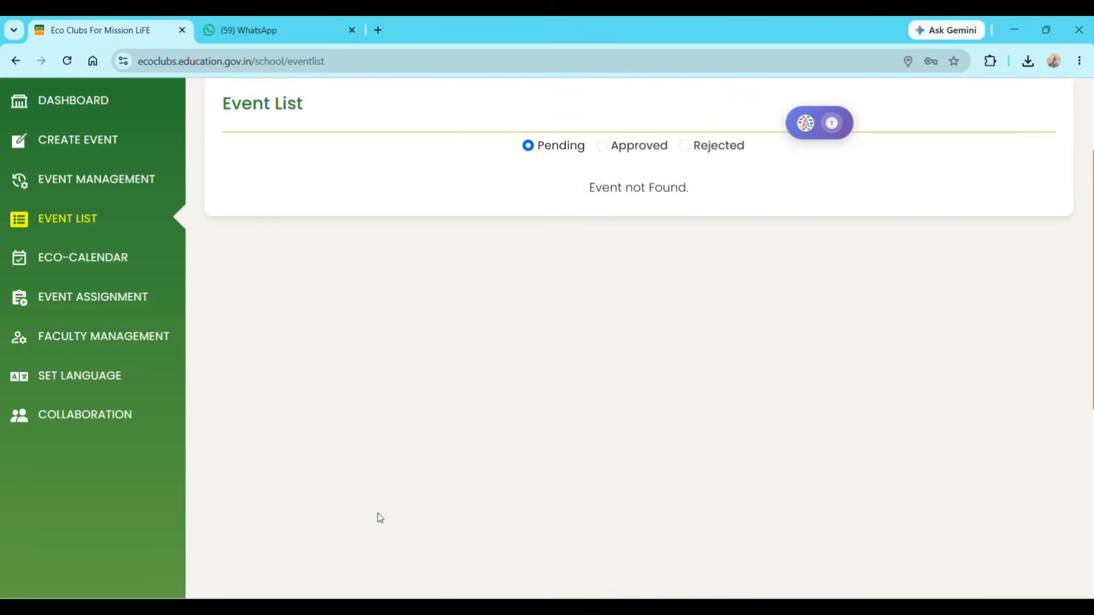
Open the Ek Ped Maa Ke Naam 3.0 certificate from the dashboard and choose Bilingual as its language.
scroll(442, 482, up, 3)
click(114, 246)
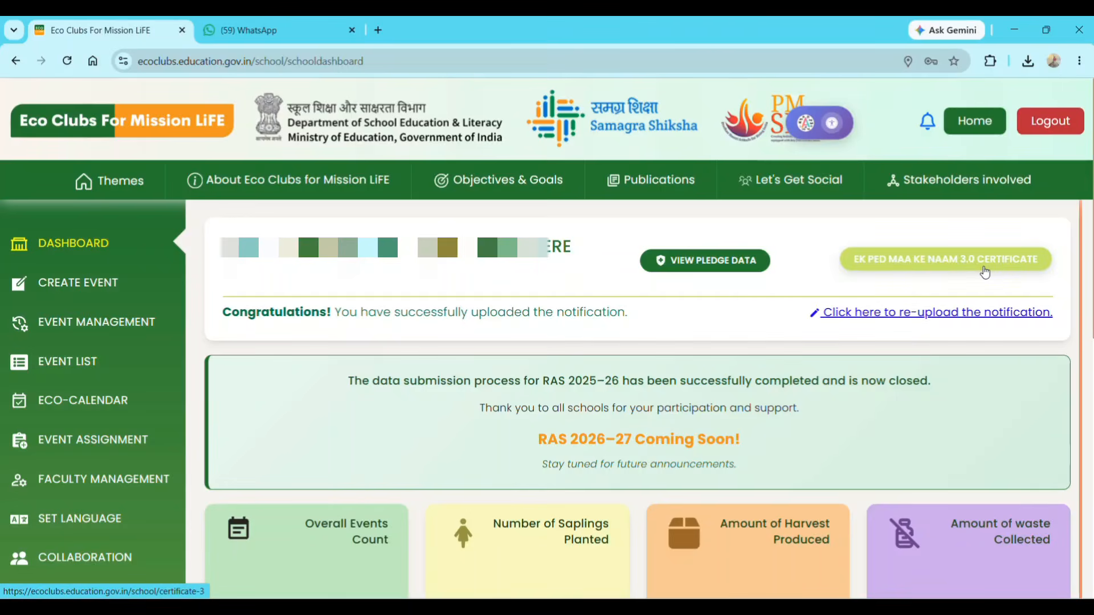
click(947, 267)
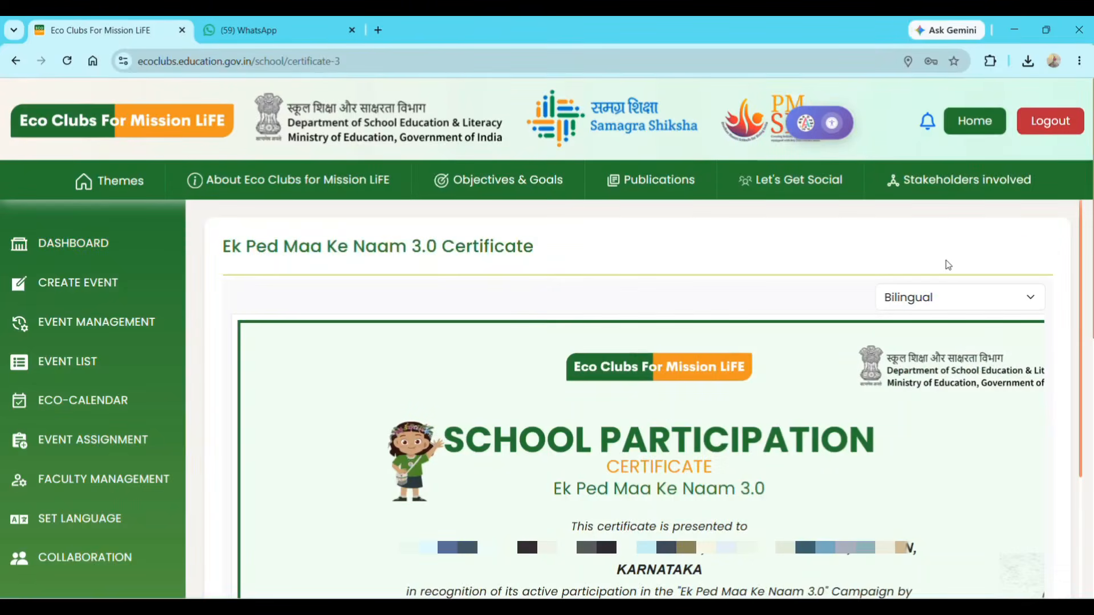
click(938, 306)
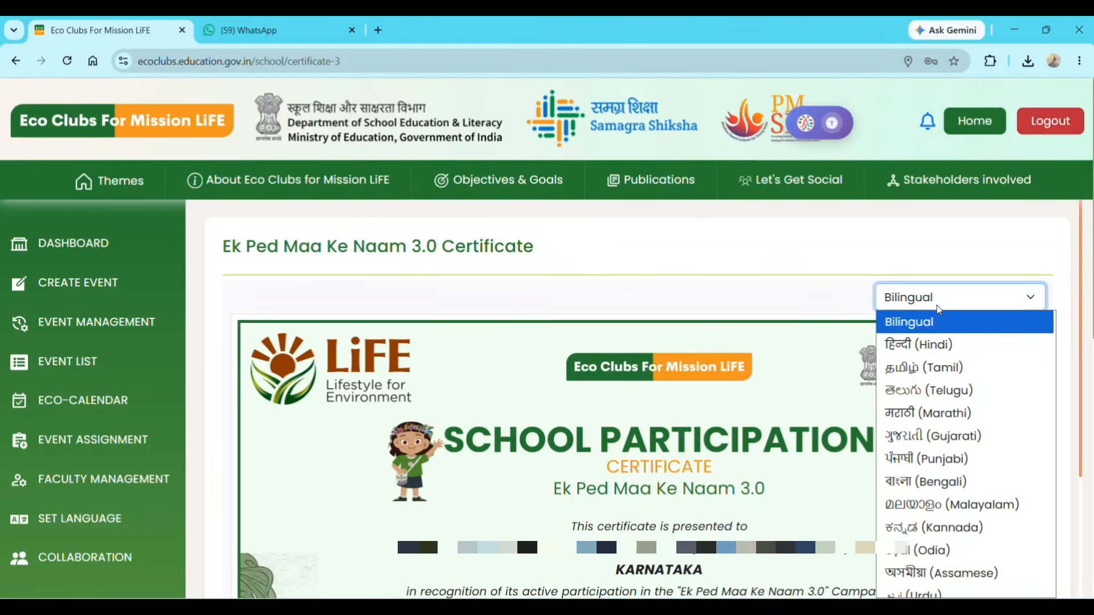
click(930, 323)
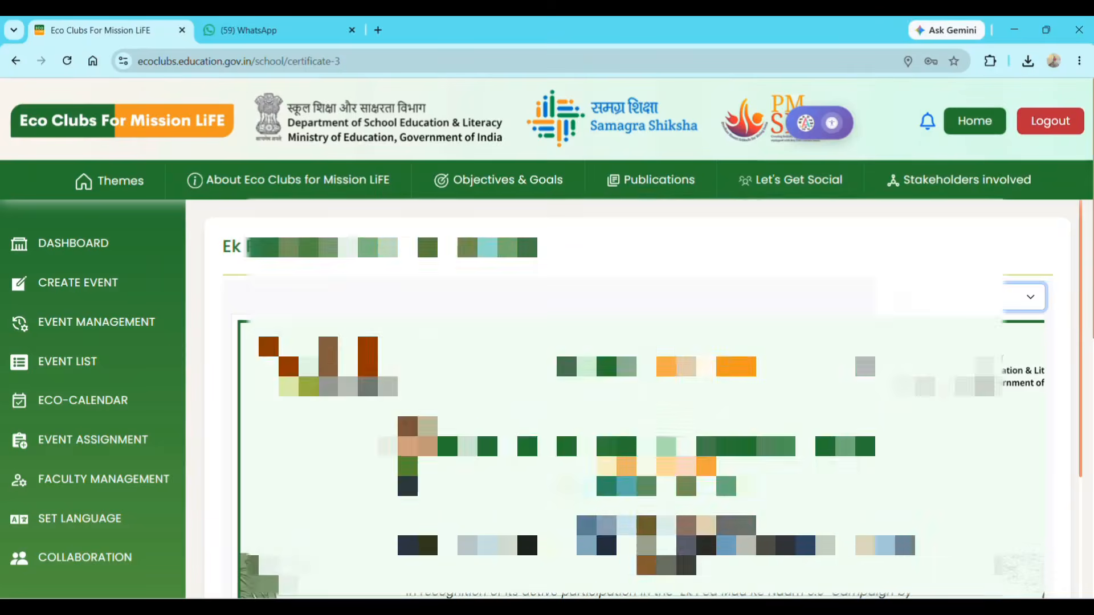
Download the bilingual school participation certificate as an image.
scroll(867, 411, down, 5)
scroll(627, 341, down, 6)
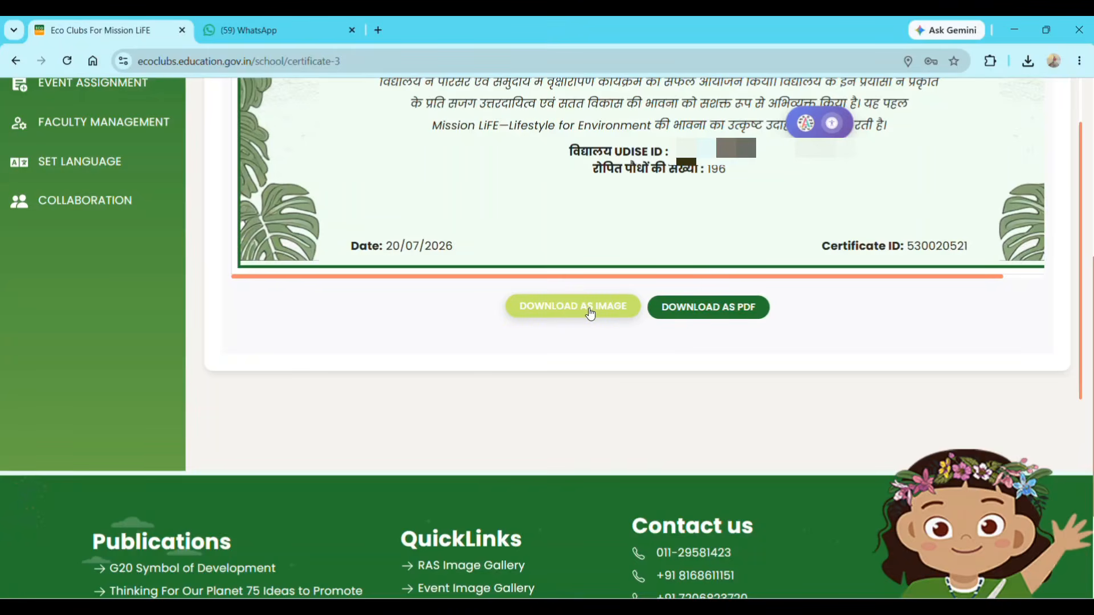
click(590, 313)
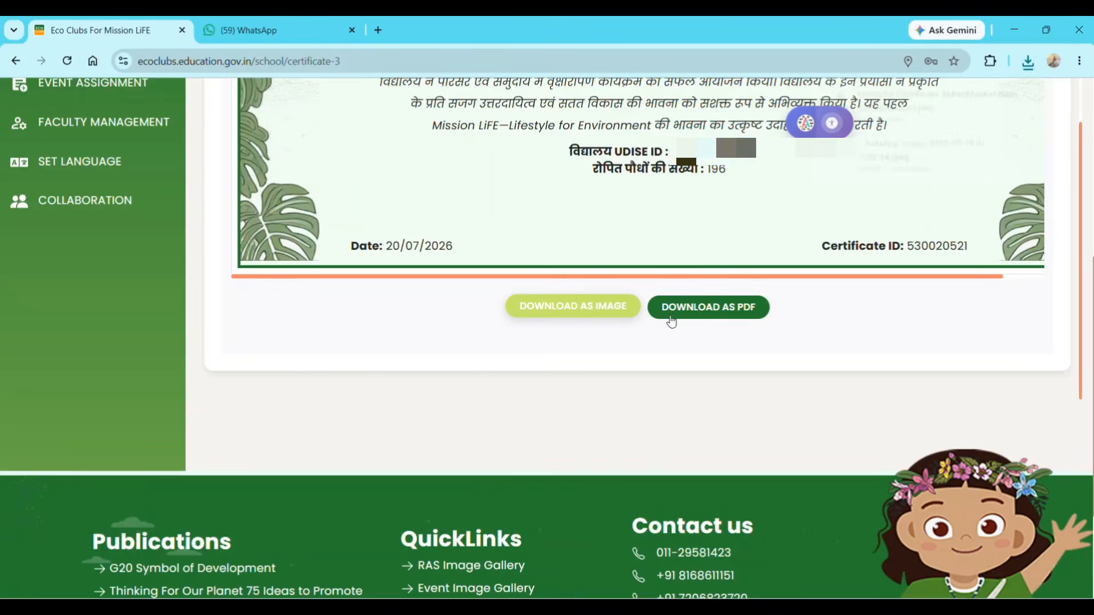